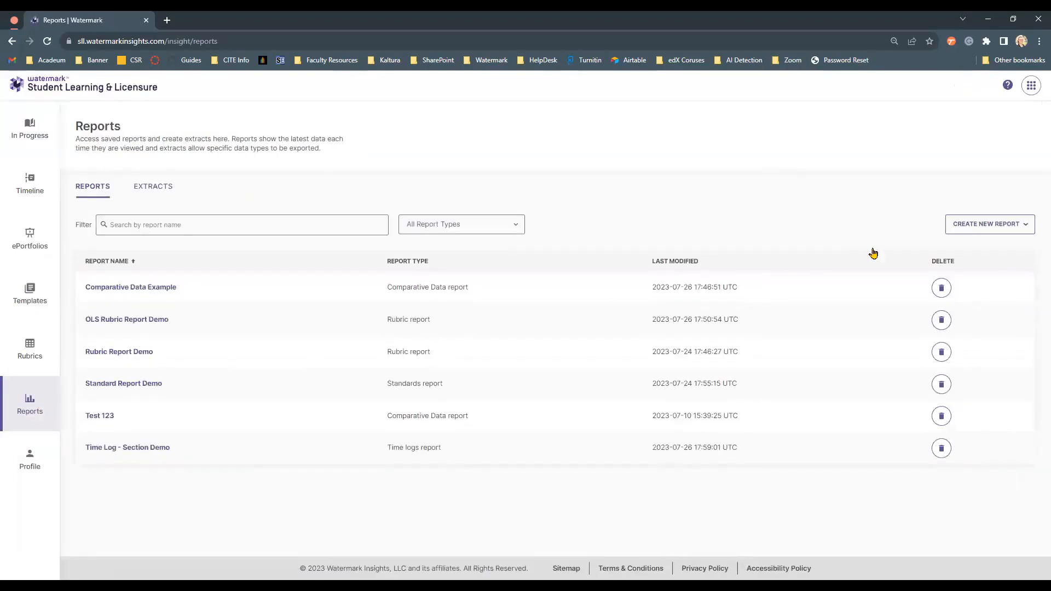
- Create a new Comparative Data Report titled "OLS Comparative Data Report Demo - Video"
click(972, 233)
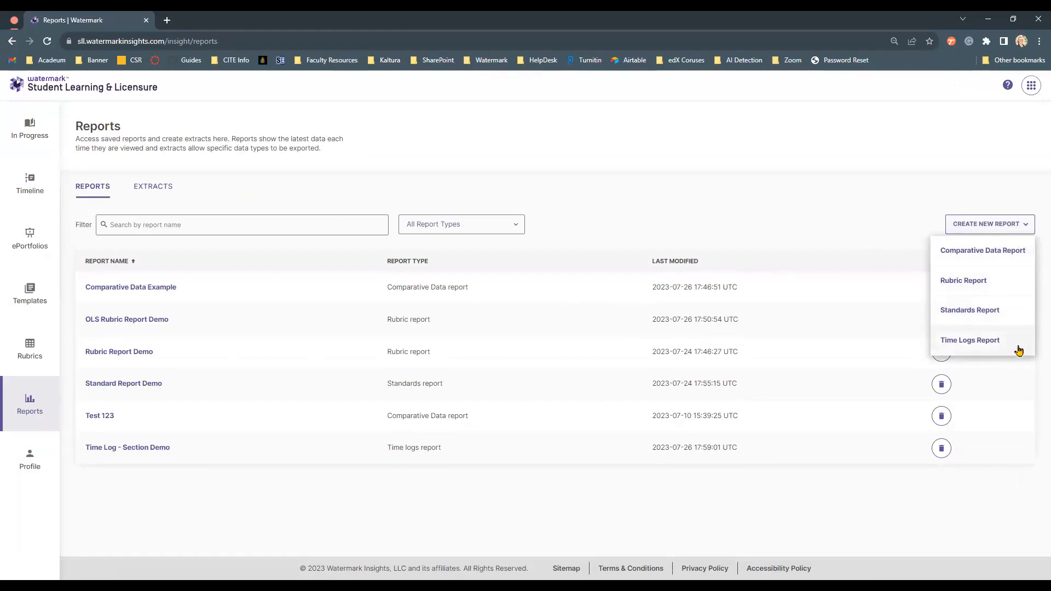
click(1008, 252)
text(OLS COomp)
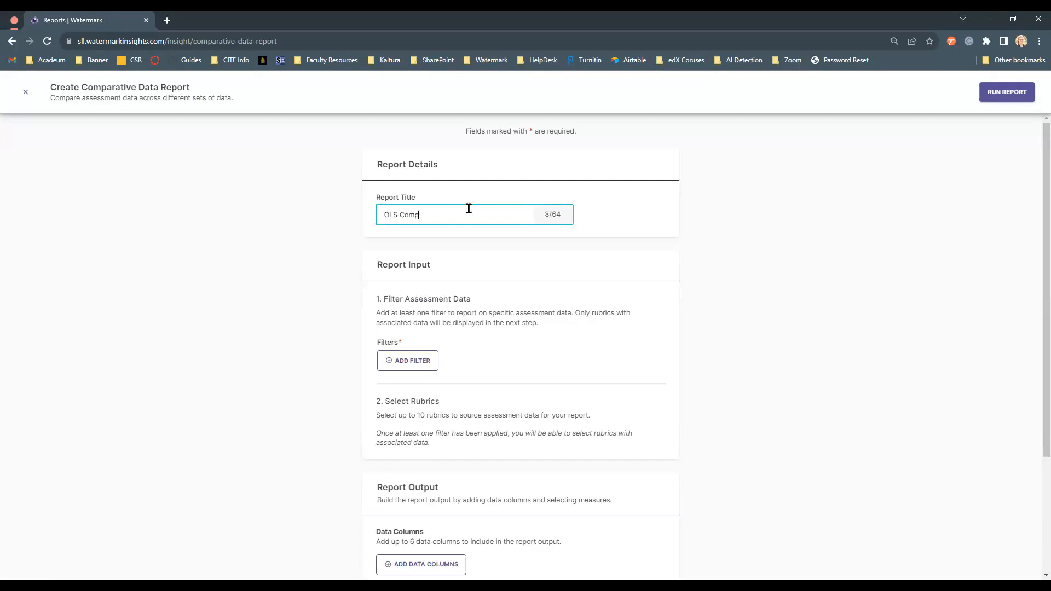
text(arative Data Report Demo - Video)
click(583, 262)
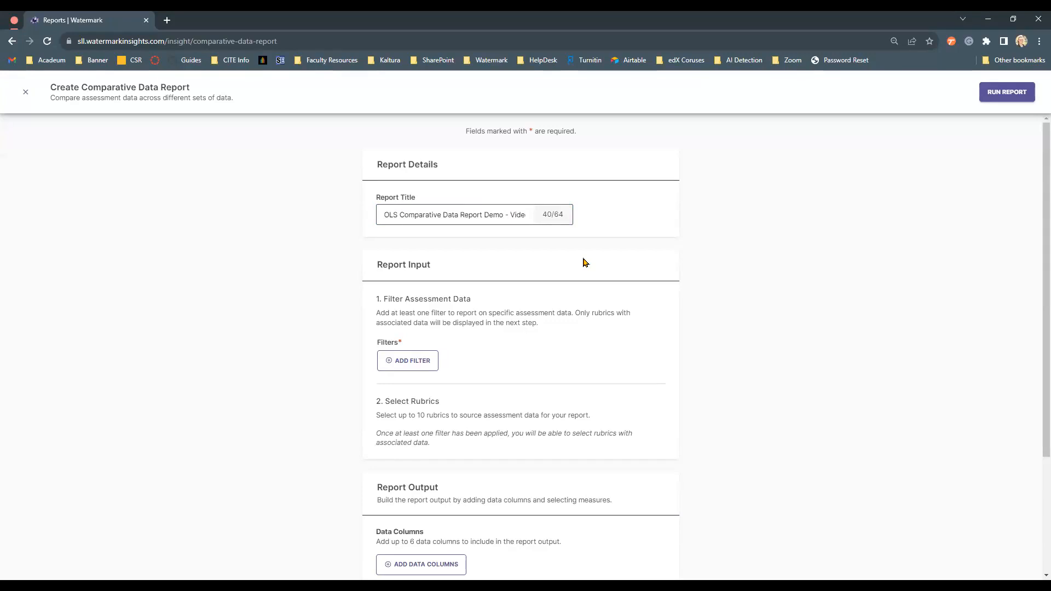
- Add an Activity filter including the four activities found by searching "ols"
click(425, 365)
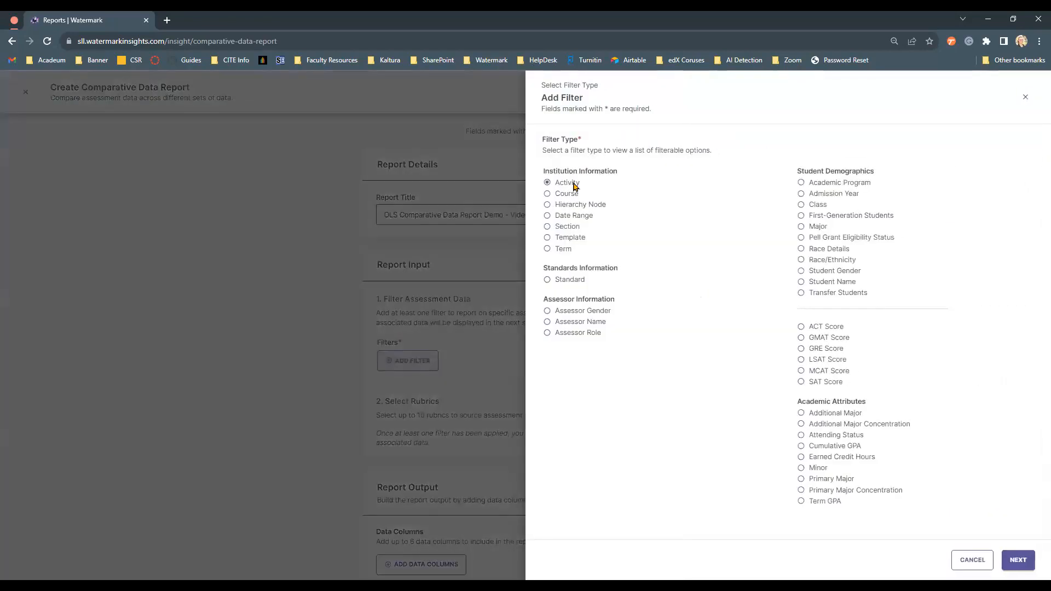
click(1013, 556)
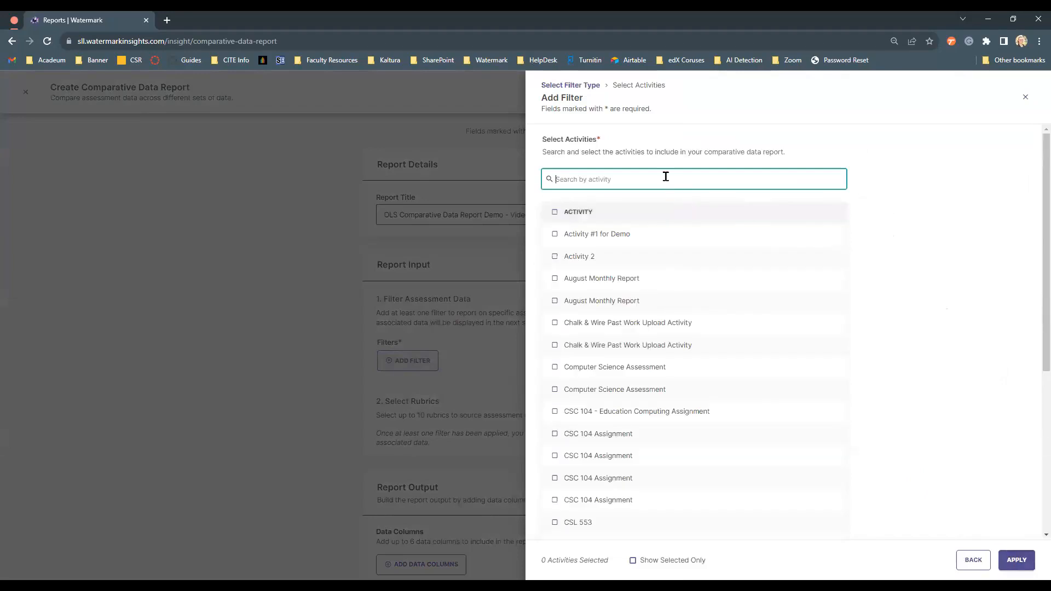
text(ols)
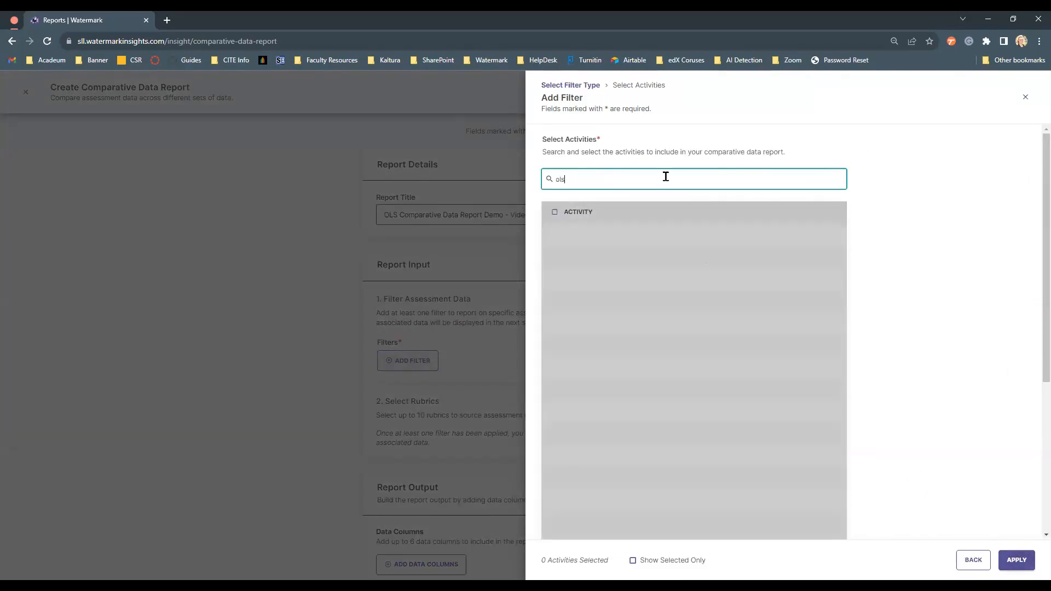
click(614, 236)
click(621, 258)
click(623, 279)
click(626, 298)
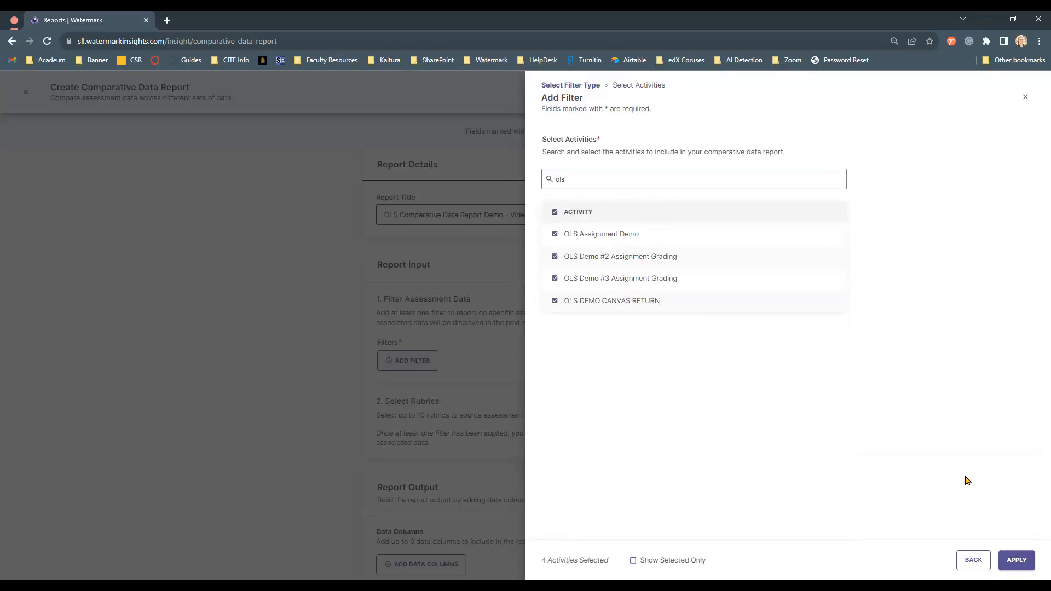
click(1026, 559)
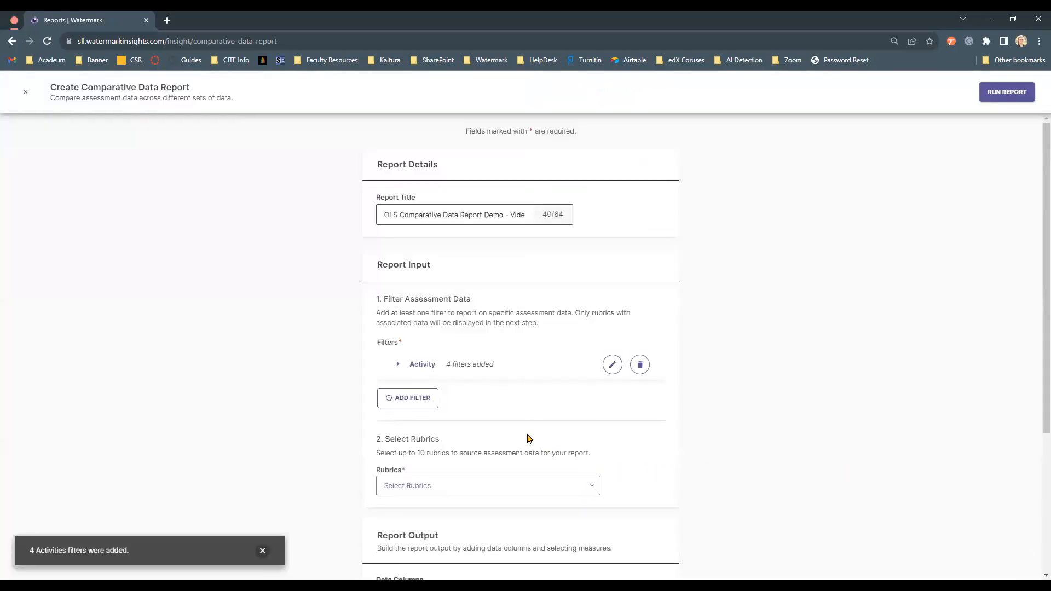
- Add a Course filter for Online Learning Services Demo Course, found by searching "demo"
click(432, 401)
click(555, 194)
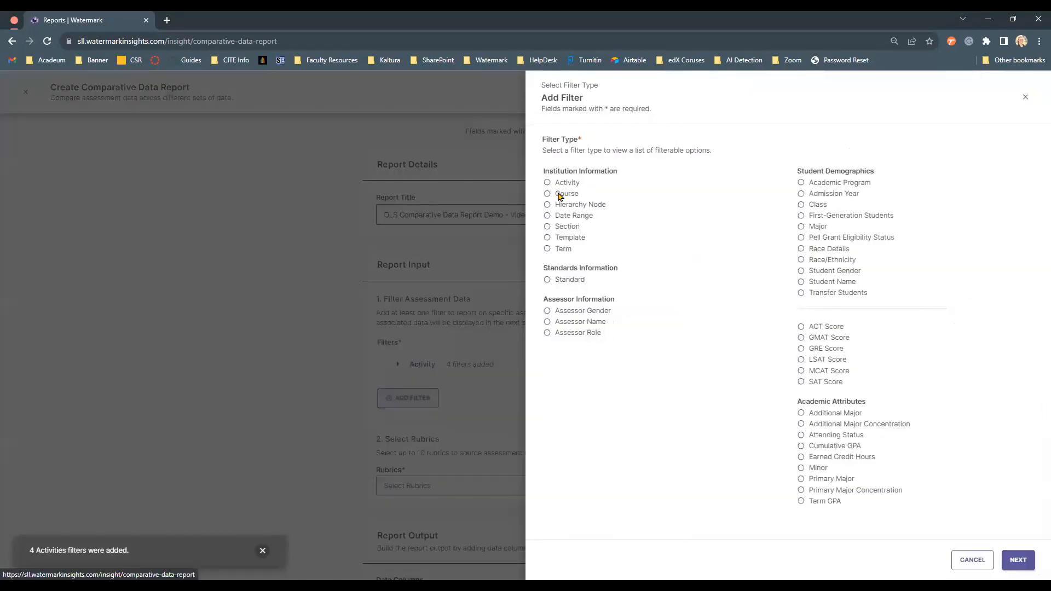
click(1017, 560)
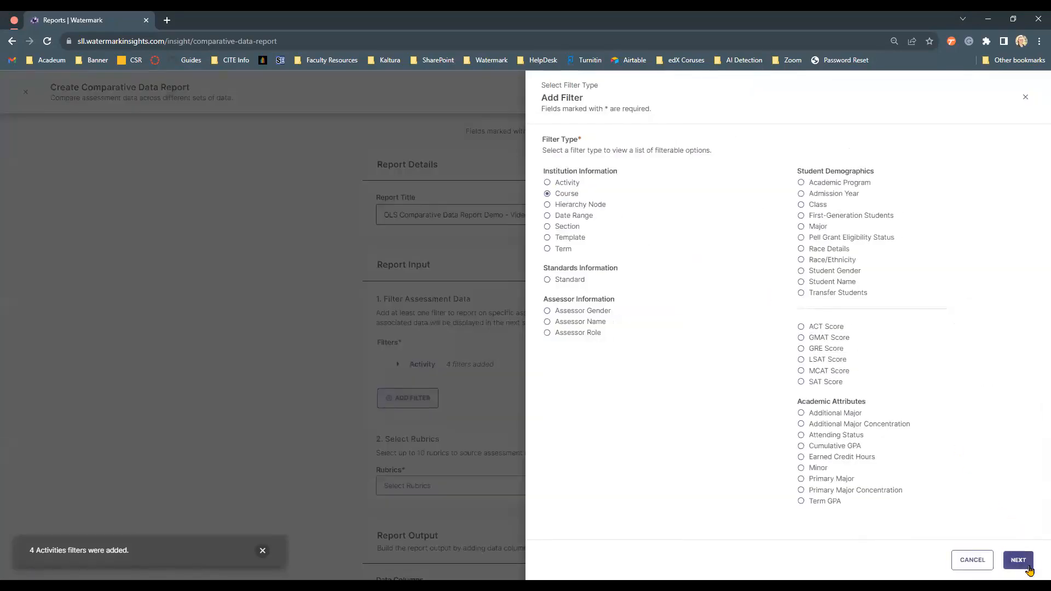
click(685, 175)
text(demo)
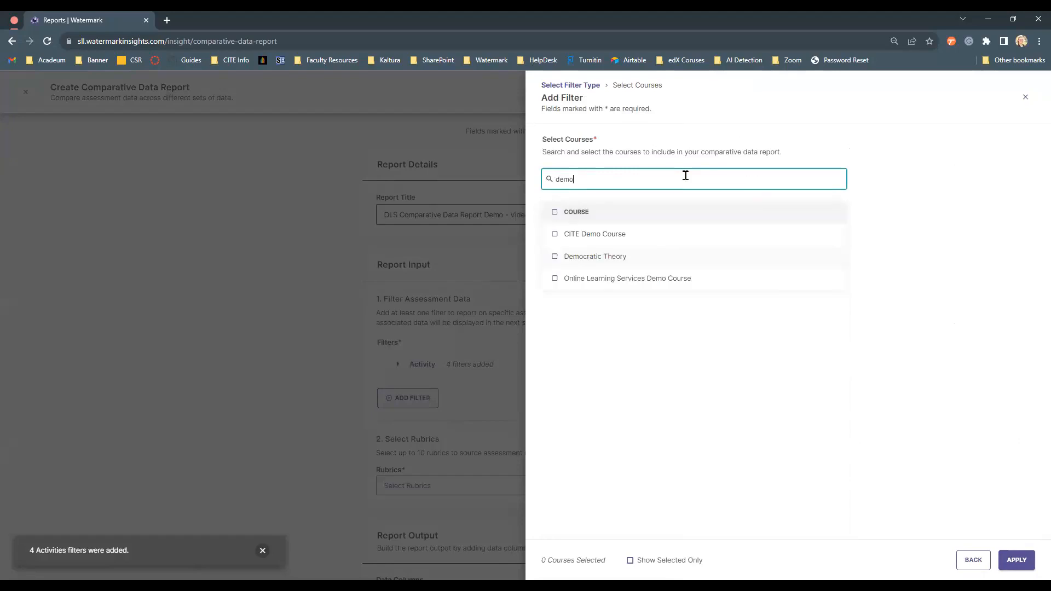
click(619, 279)
click(1001, 569)
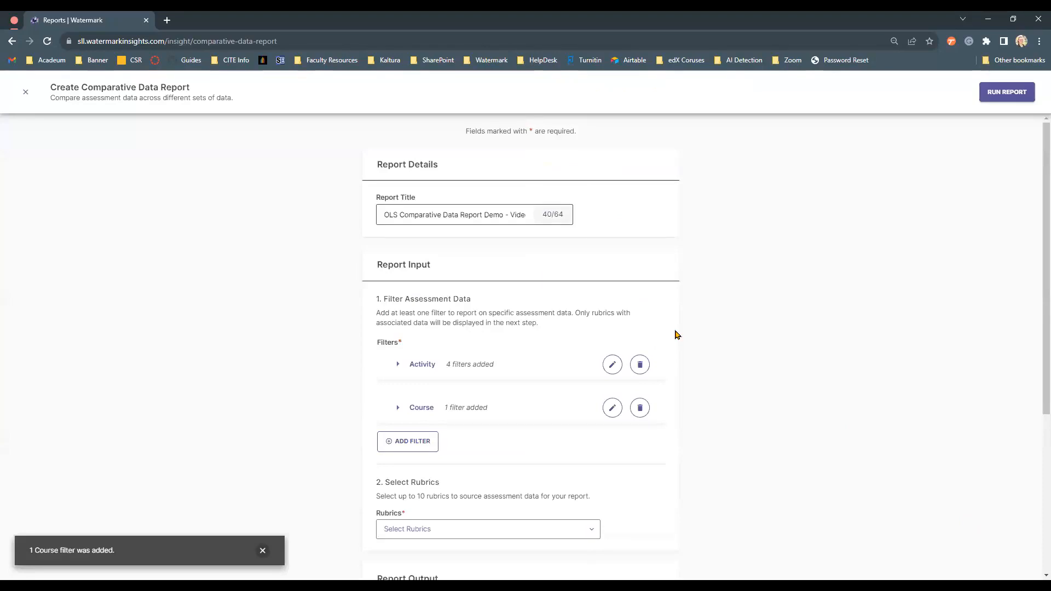
- Select OLS Demo Rubric as the rubric for the report
scroll(676, 334, down, 4)
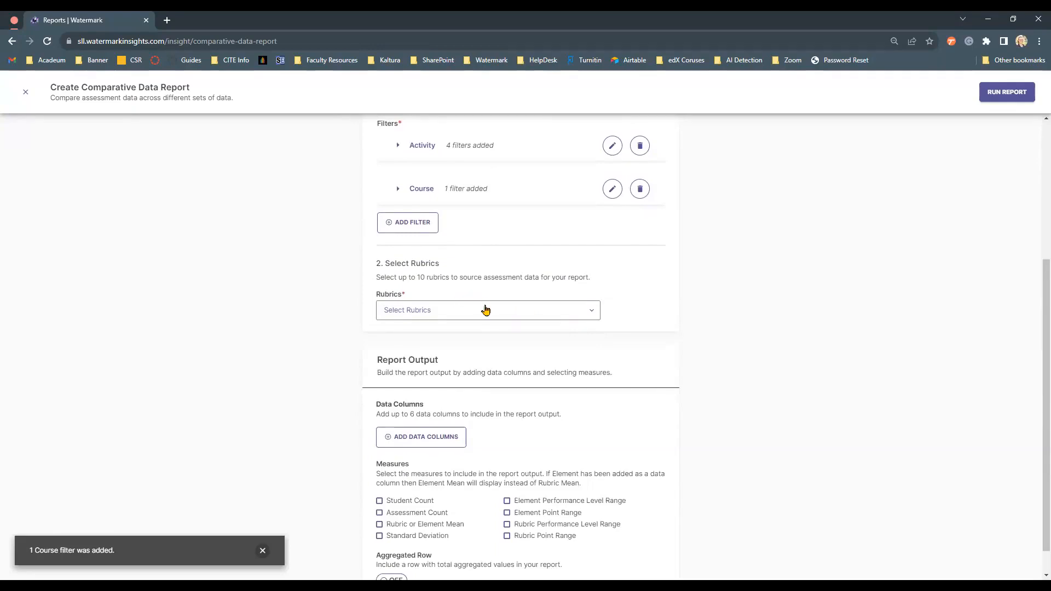
click(484, 310)
click(418, 356)
click(658, 327)
scroll(659, 327, down, 1)
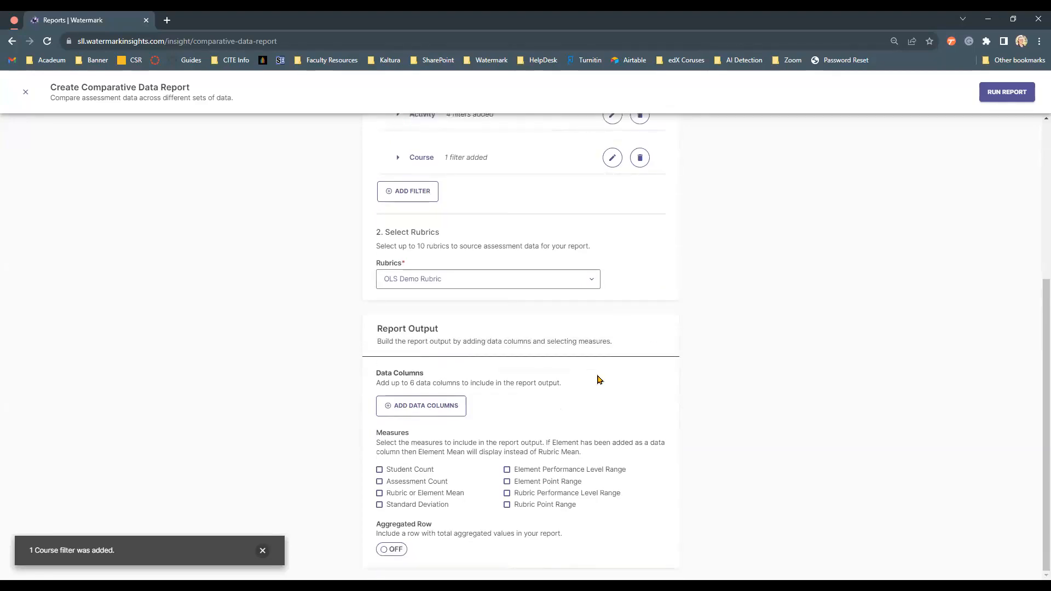
- Turn on all eight measures, from Student Count through Rubric Point Range
click(412, 472)
click(416, 493)
click(414, 482)
click(419, 504)
click(538, 471)
click(539, 484)
click(541, 493)
click(543, 507)
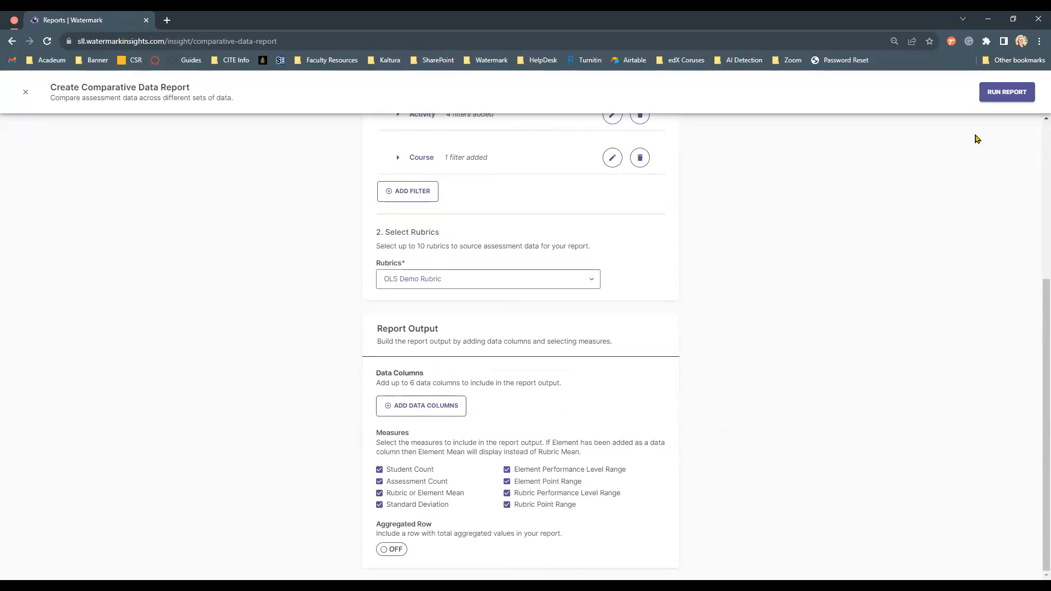
- Run the report and inspect its applied filters and the assessment count details
click(1008, 94)
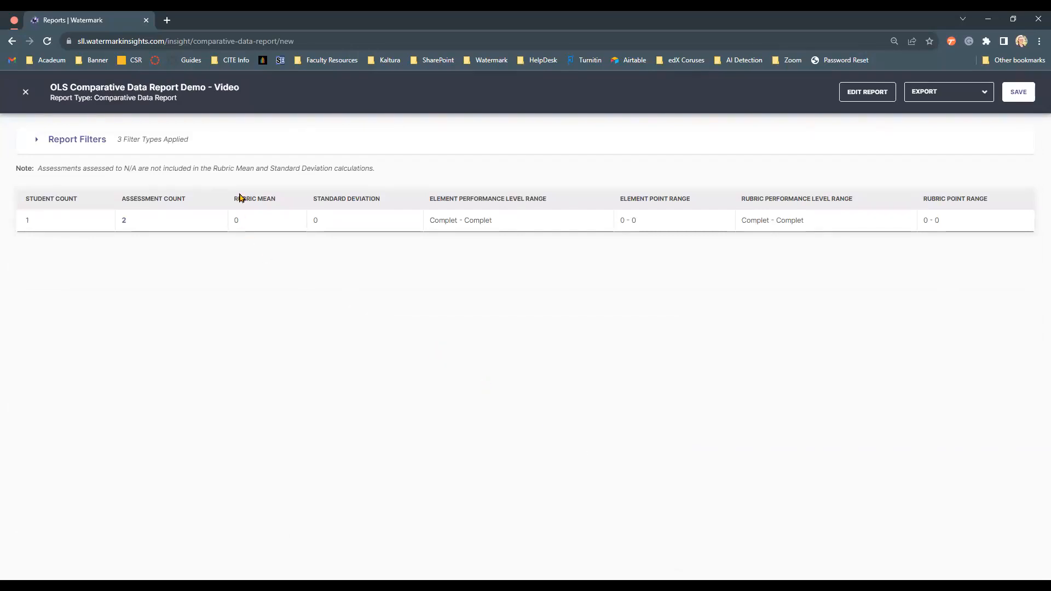
click(97, 143)
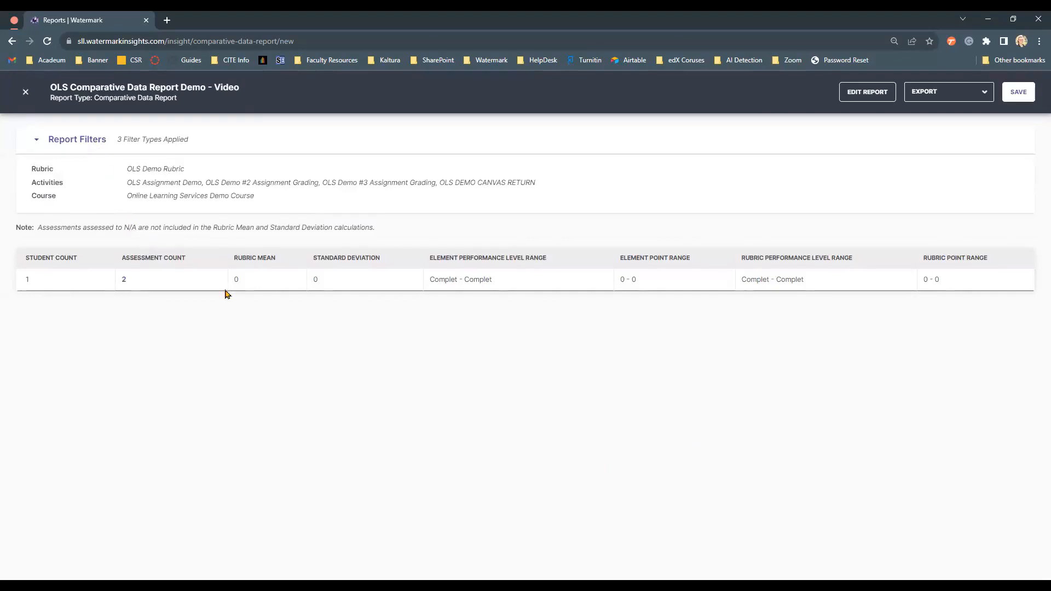
click(124, 280)
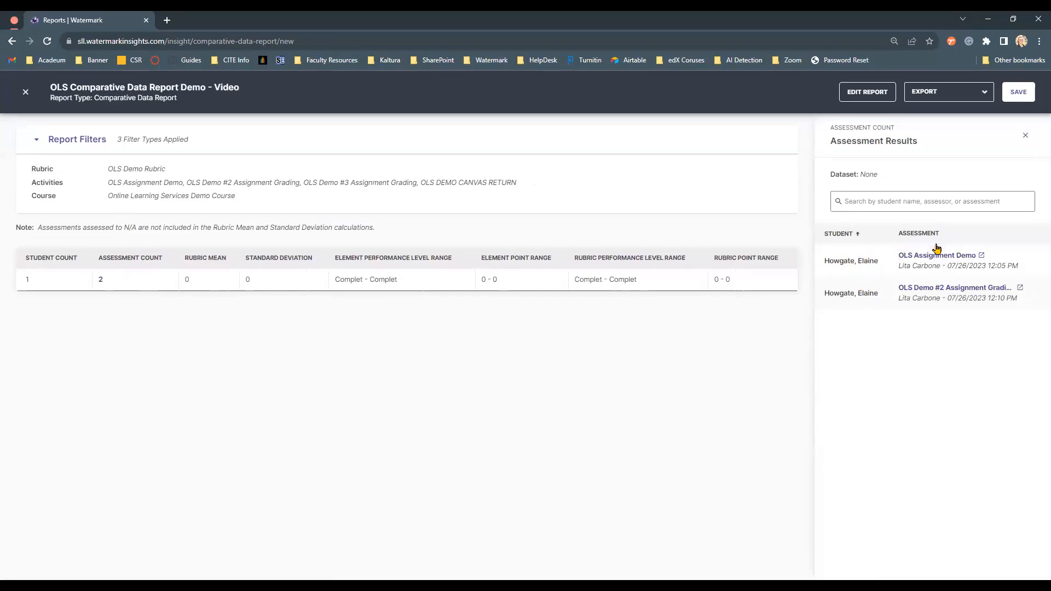
click(1025, 136)
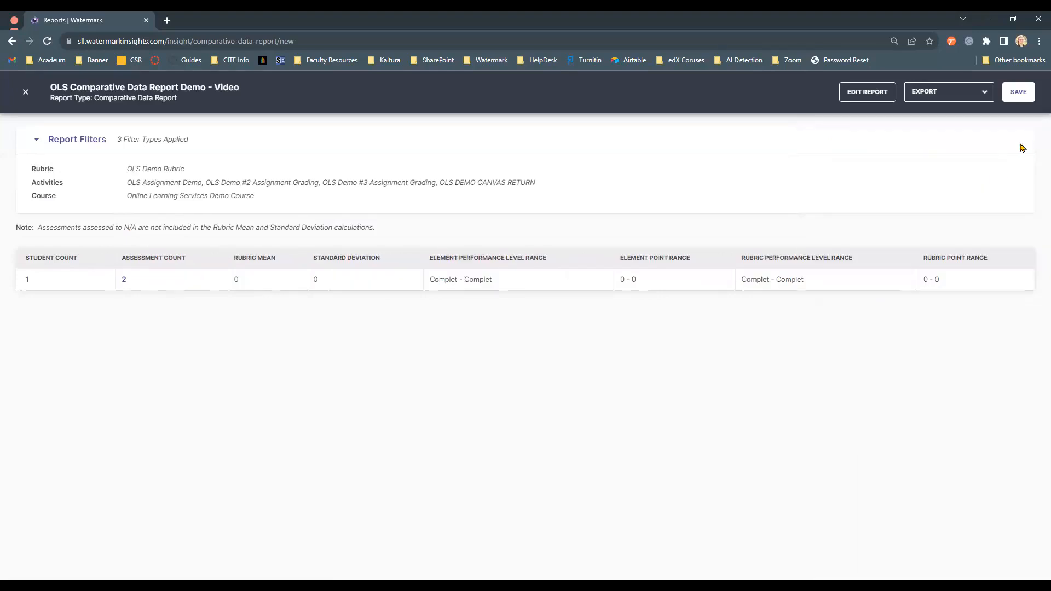
- Save the report after viewing its export options
click(980, 101)
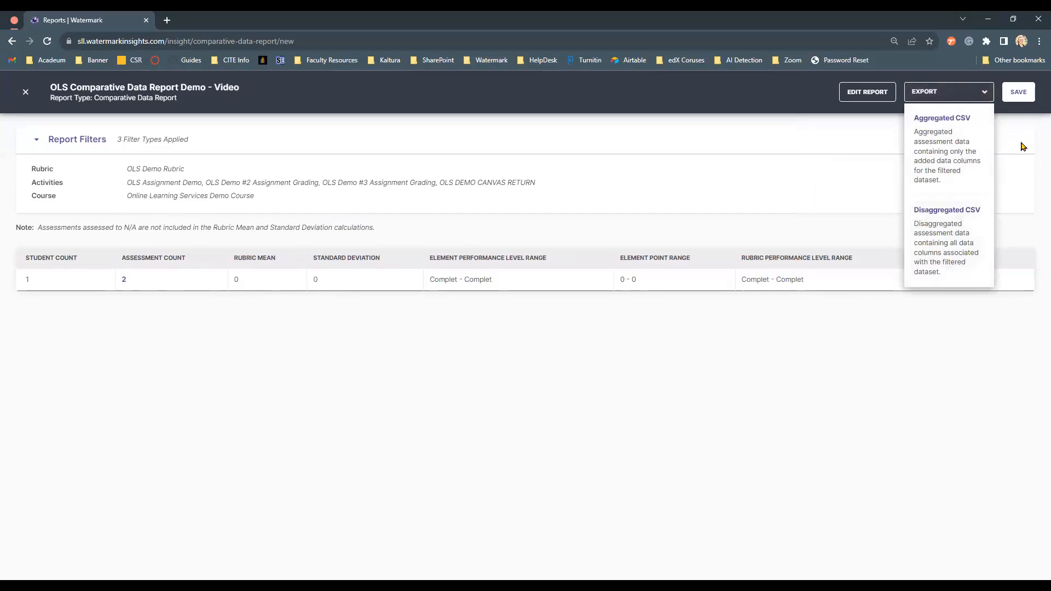
click(1026, 126)
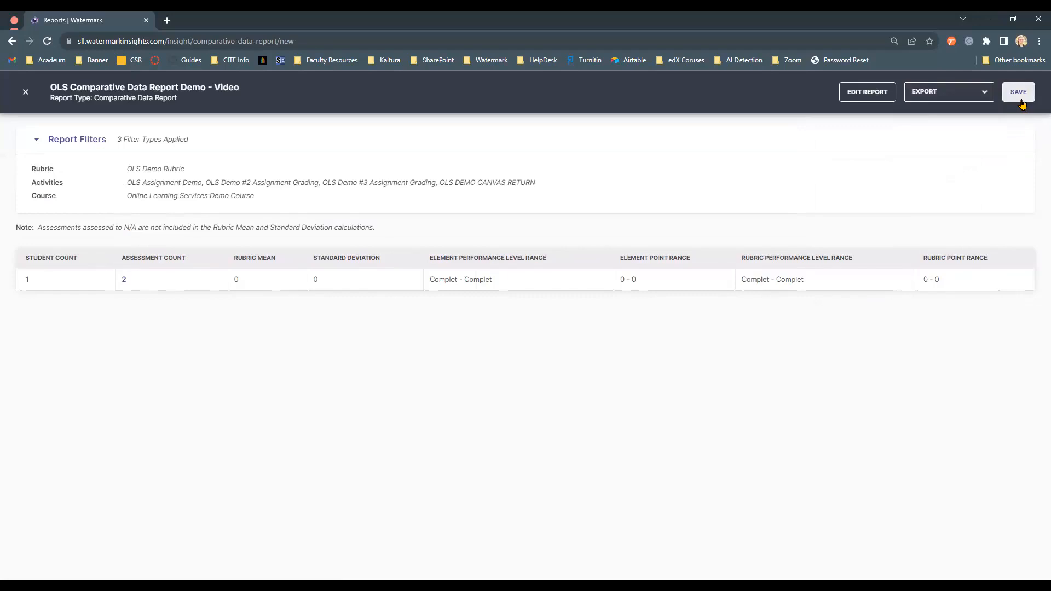
click(1021, 101)
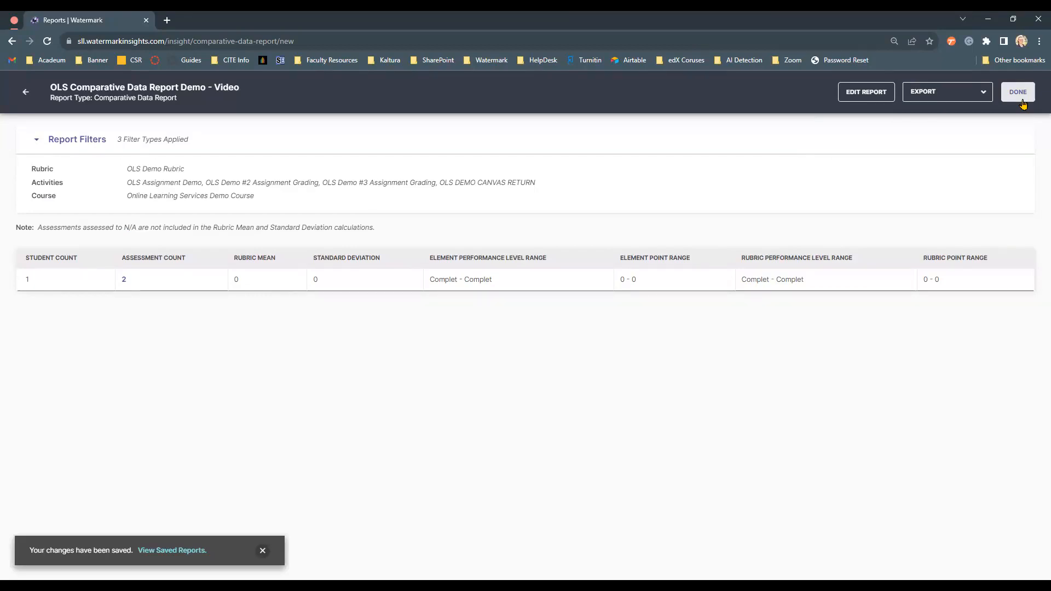
- Start a new Rubric Report and select OLS Demo Rubric as its rubric
click(870, 98)
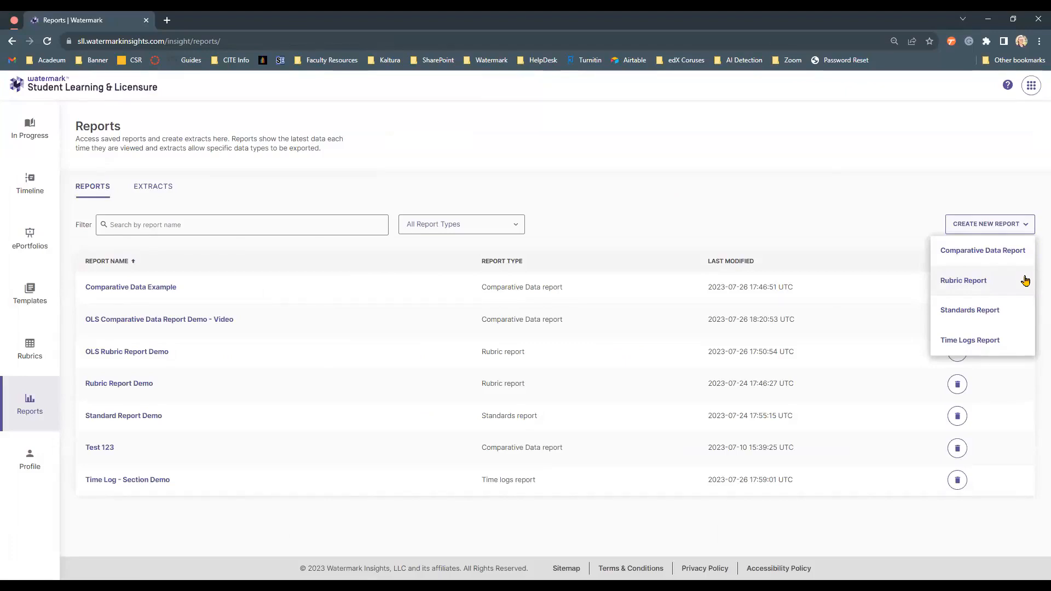
click(1025, 280)
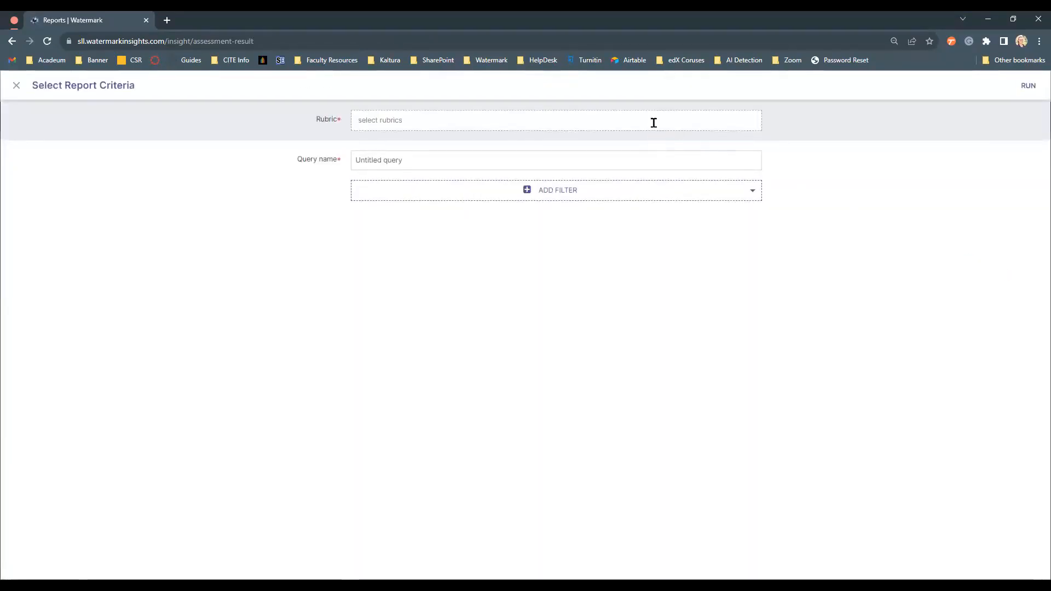
click(654, 122)
text(ols)
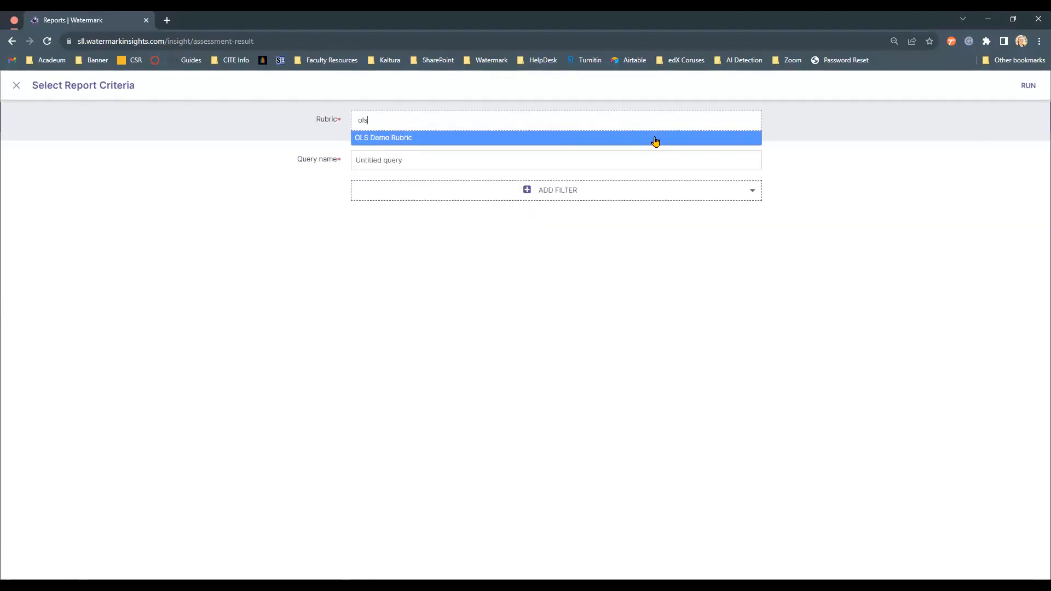
click(654, 139)
click(824, 134)
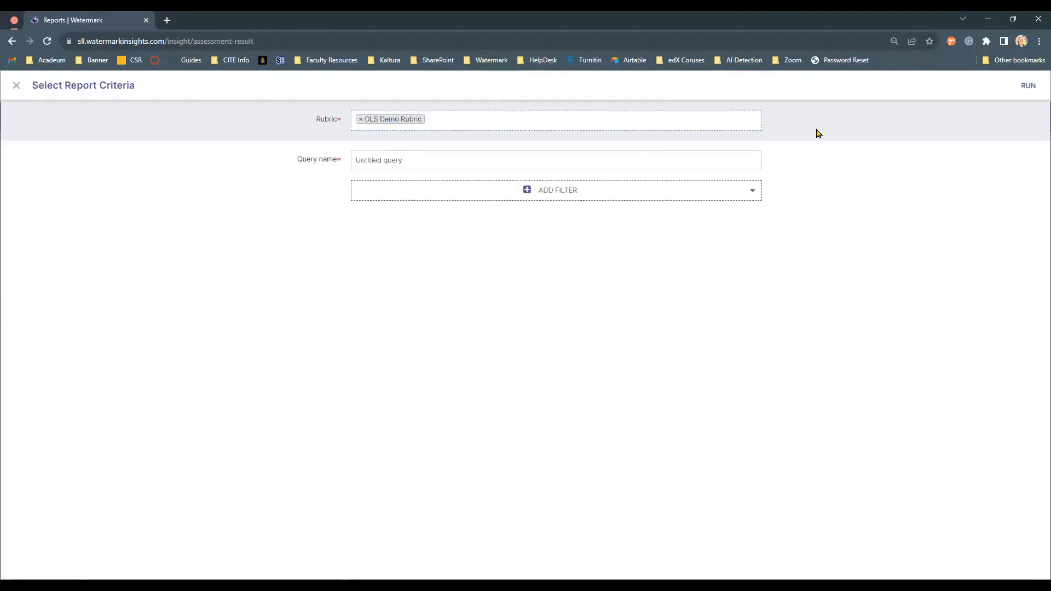
- Name the query "OLS Rubric Demo Report - Video"
triple_click(672, 166)
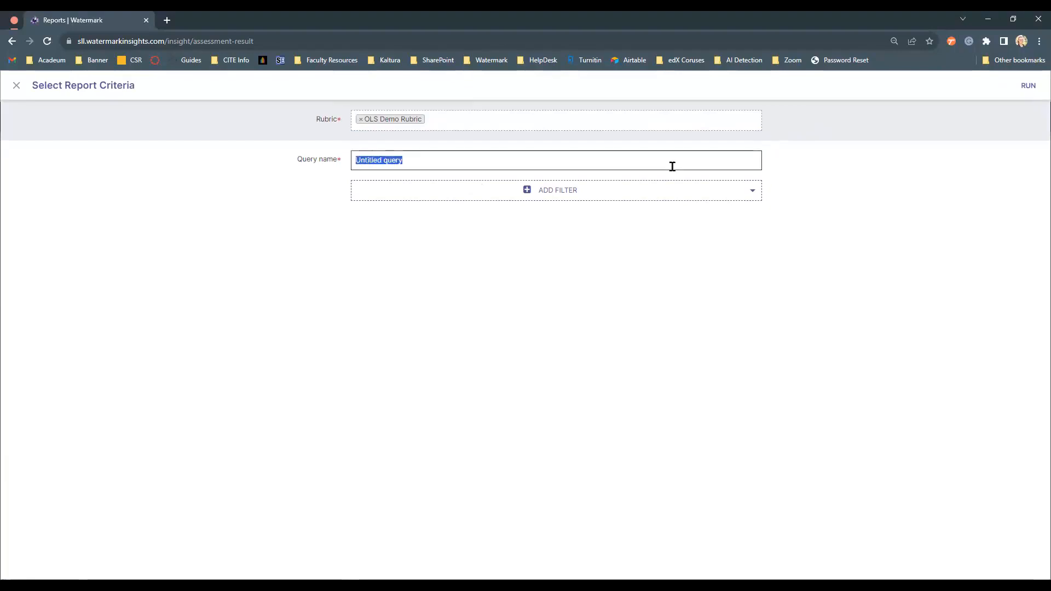
text(OLS Rubric Demo Report - Video)
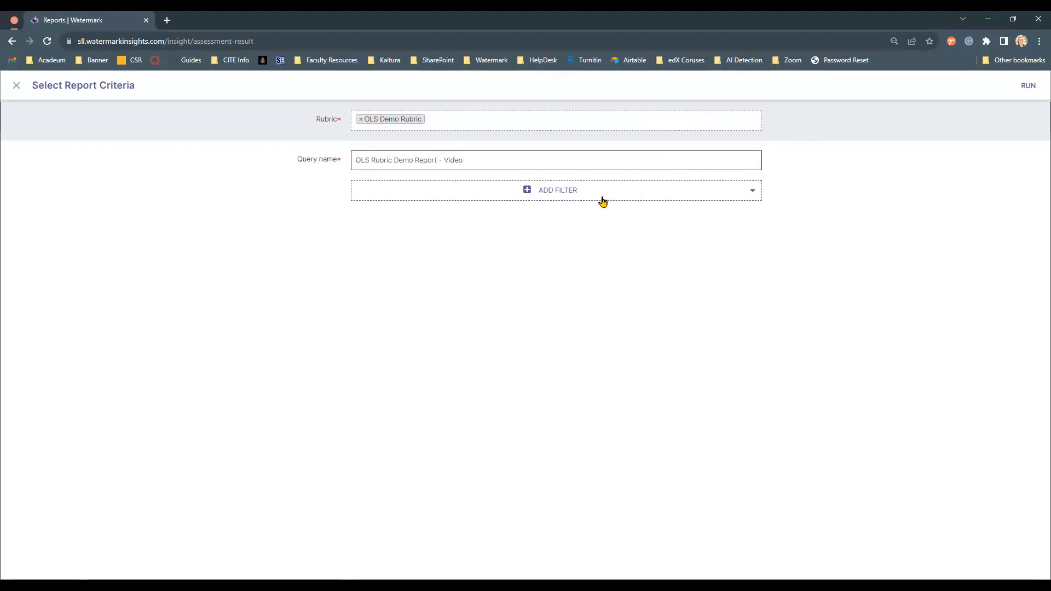
- Add a Course filter set to Online Learning Services Demo Course
click(603, 198)
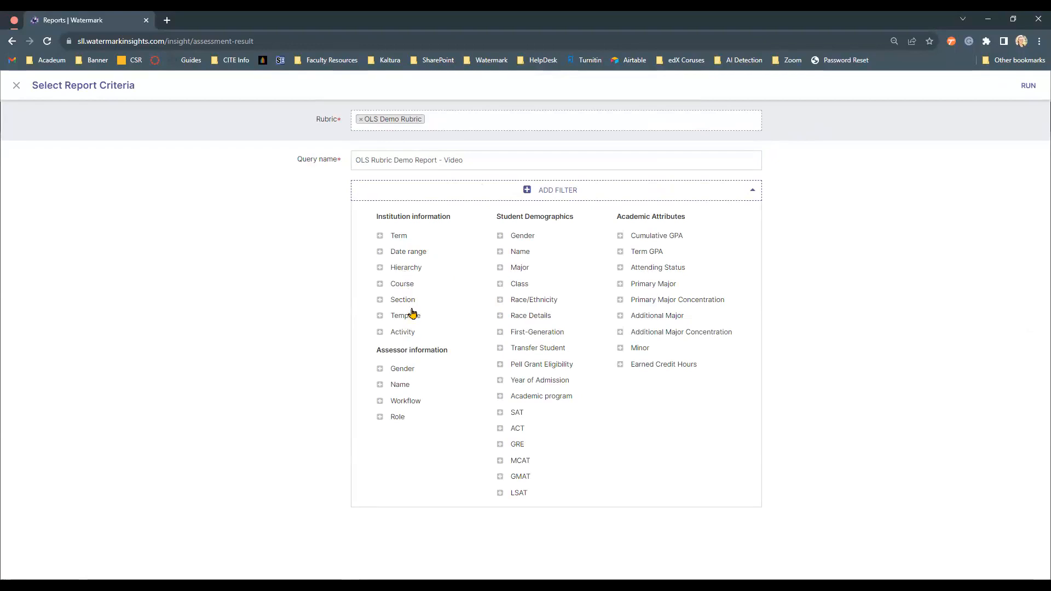
click(405, 289)
click(398, 251)
text(OLS)
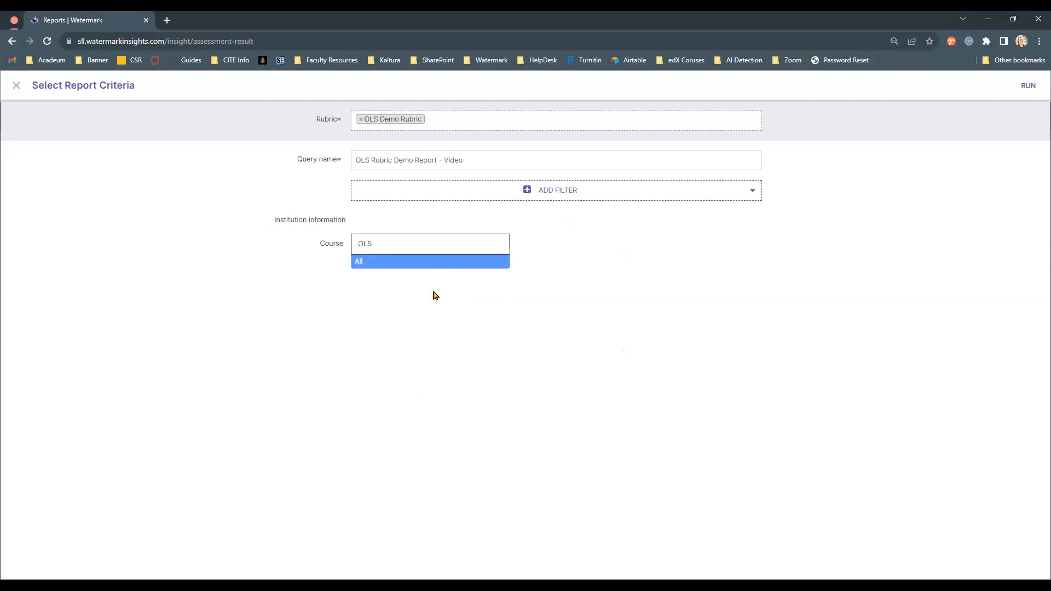
key(BackSpace)
key(BackSpace)
key(BackSpace)
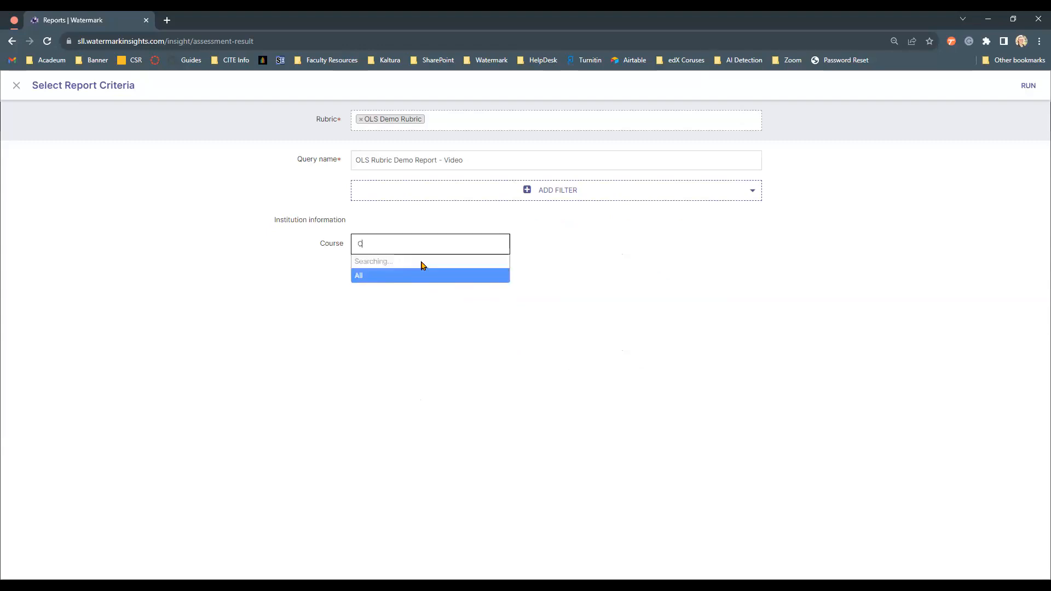
text(demo)
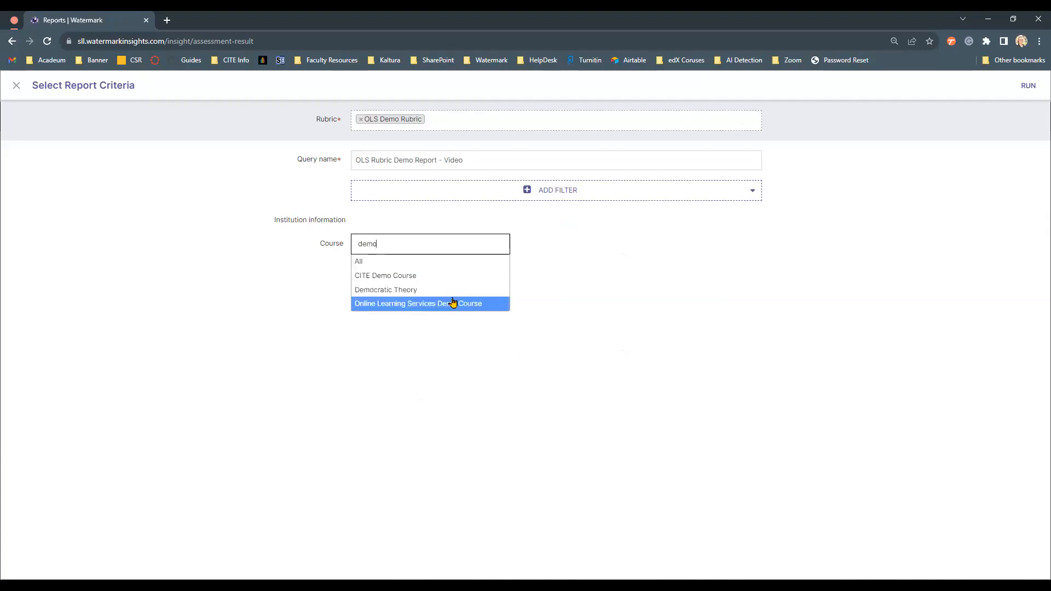
click(452, 302)
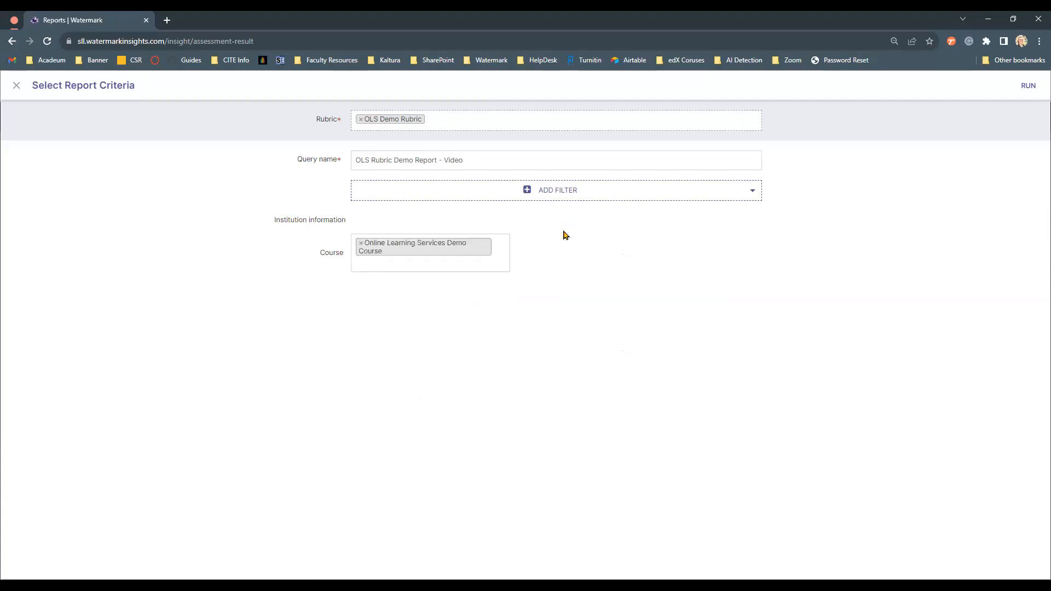
- Add a Template filter with OLS Demo #3 Assignment Grading, OLS Scoring/Rubric Demo Assignment and OLS Testing - Canvas Gradebook Return
click(554, 196)
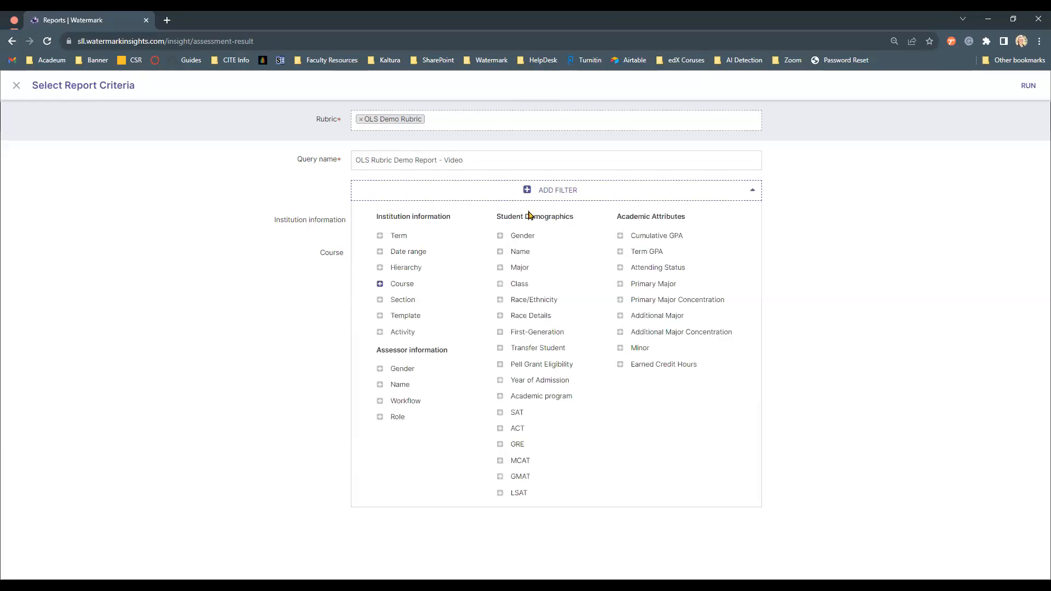
click(406, 316)
click(640, 249)
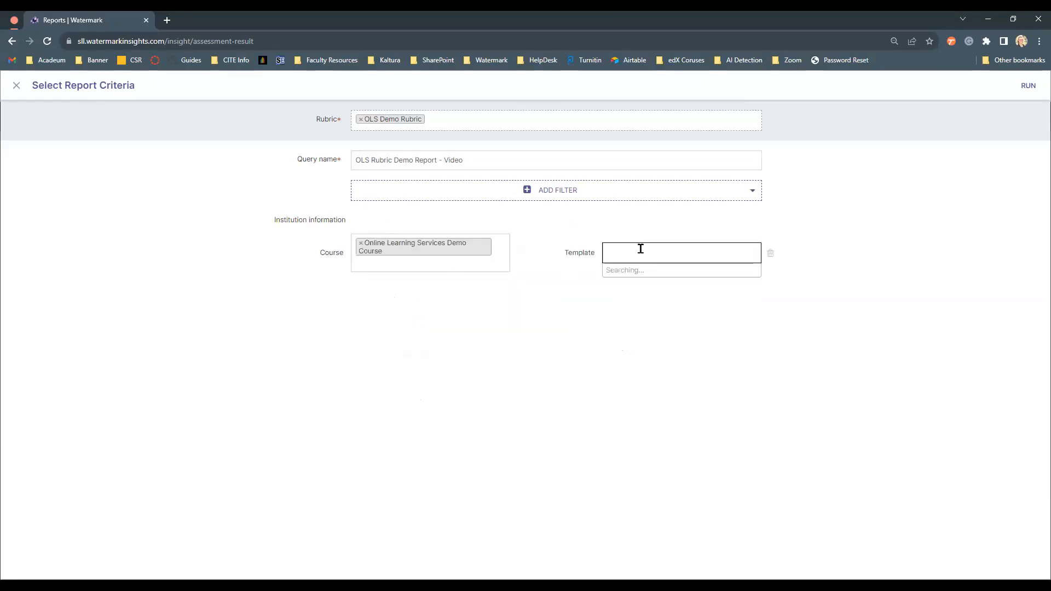
text(c)
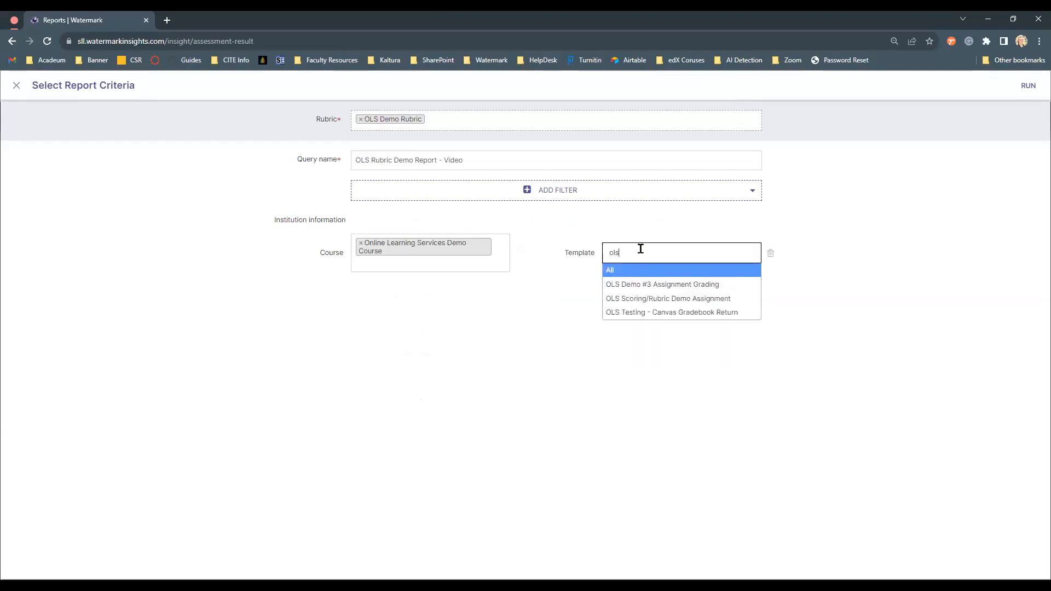
click(673, 290)
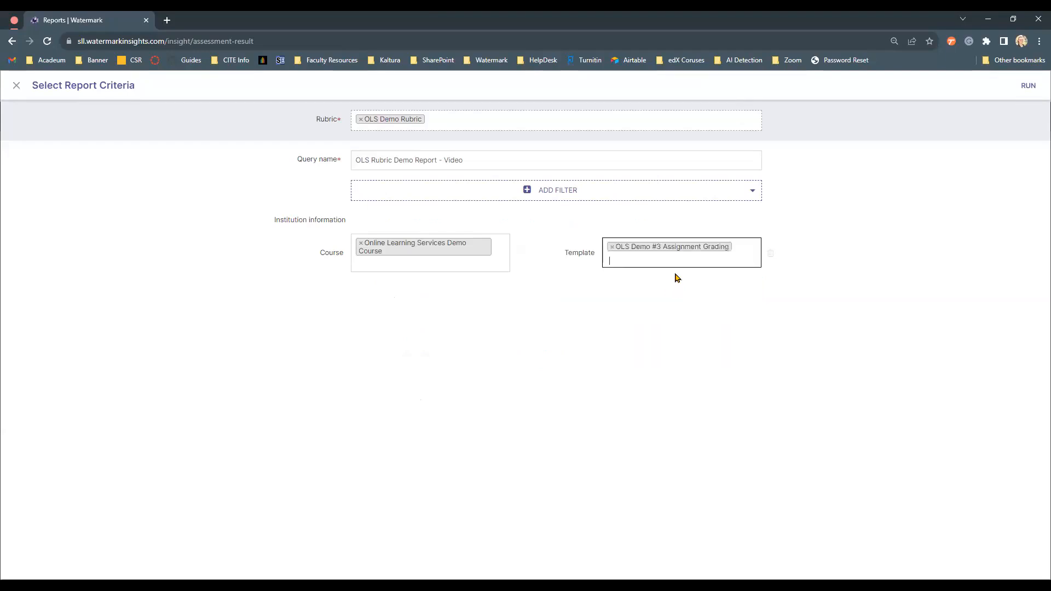
click(675, 276)
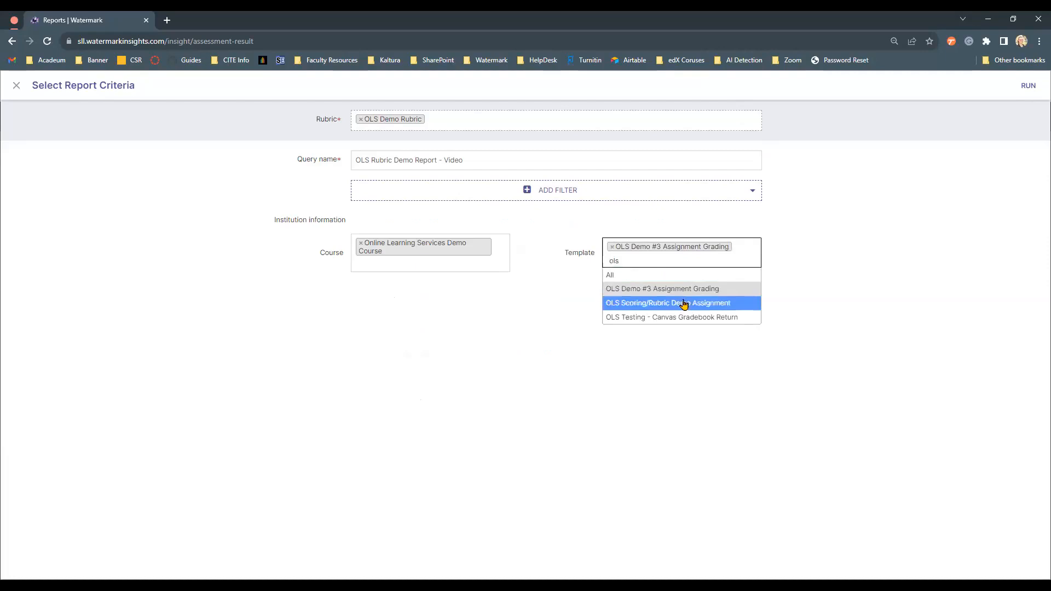
click(682, 302)
click(683, 277)
text(ol)
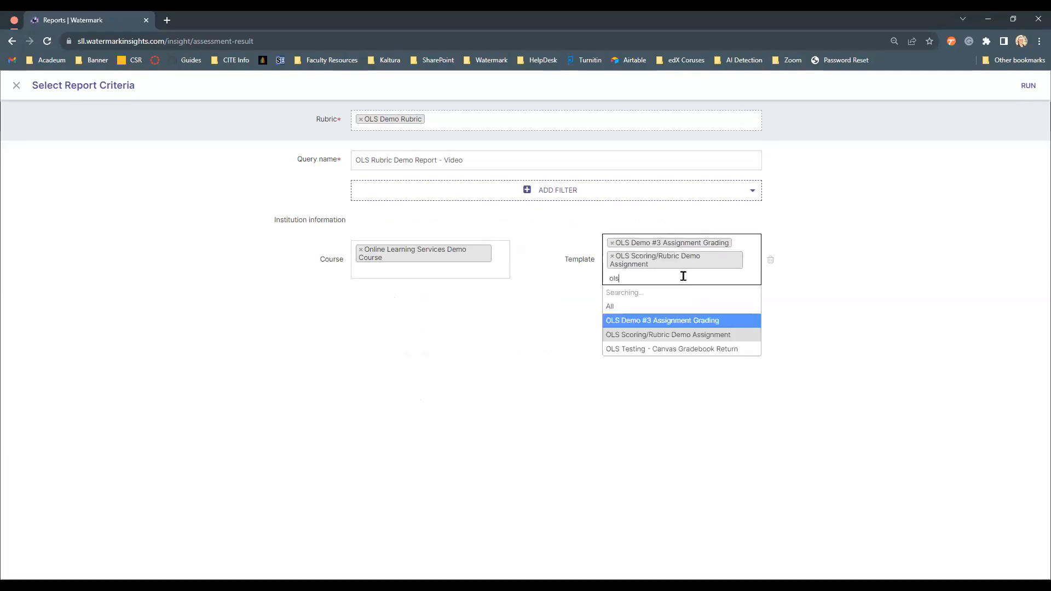
text(s)
click(696, 335)
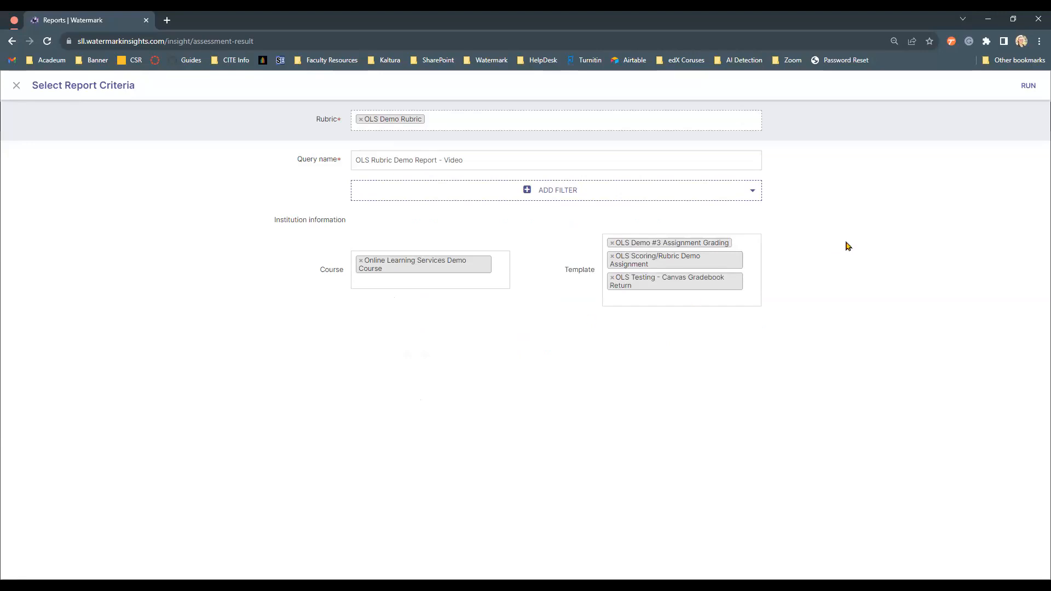
- Run the rubric report and inspect its Standard options and the element result bar
click(1023, 88)
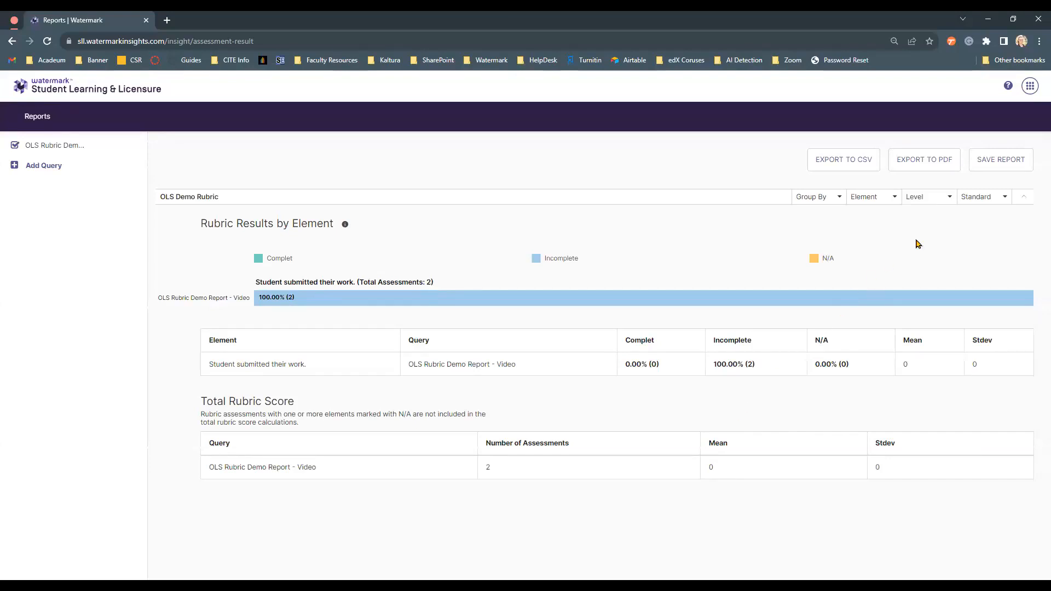
click(978, 200)
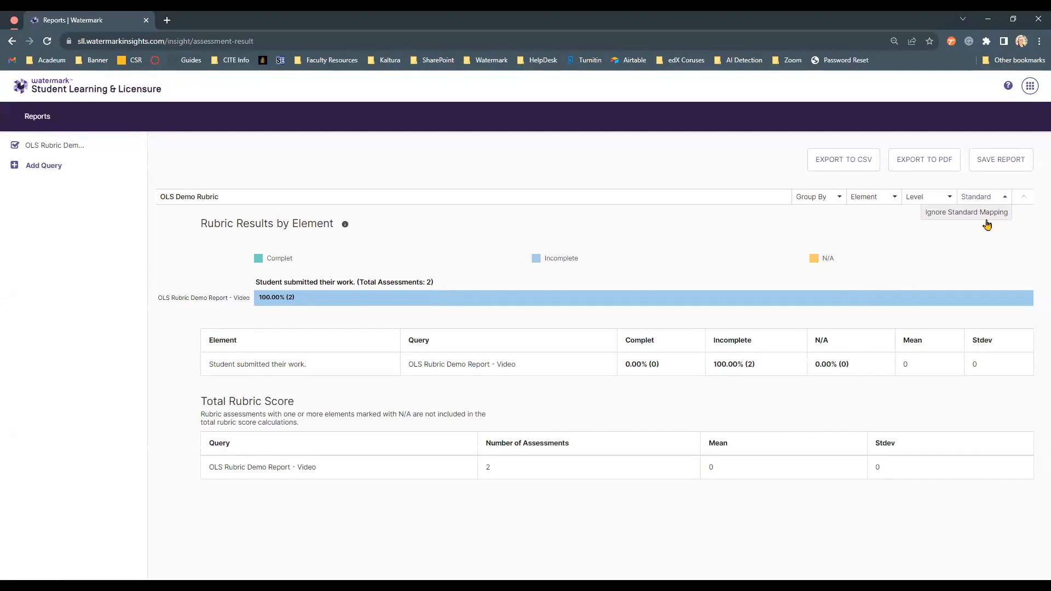
click(985, 220)
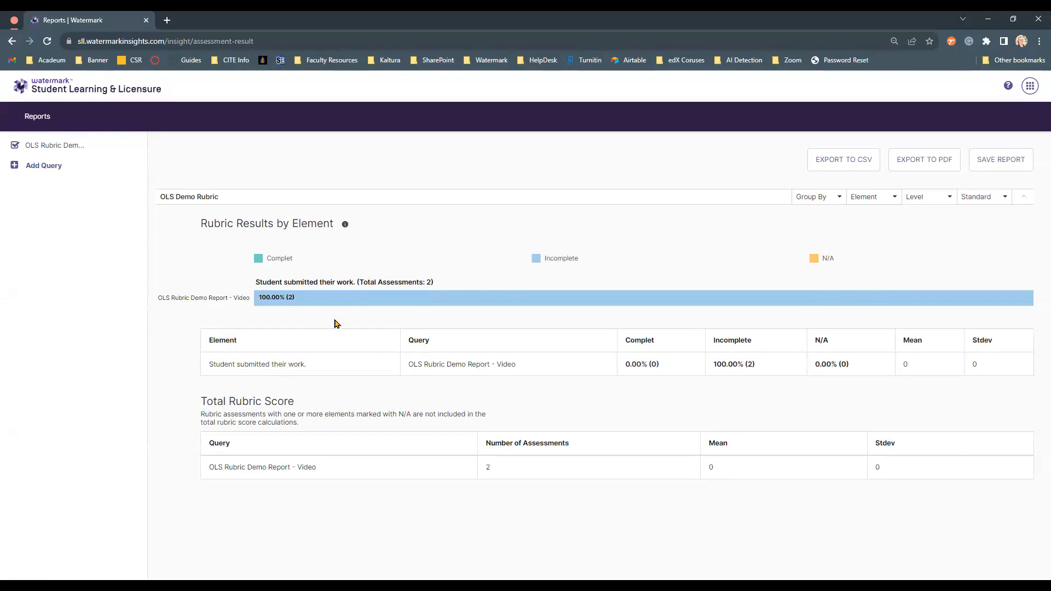
mouse_move(287, 301)
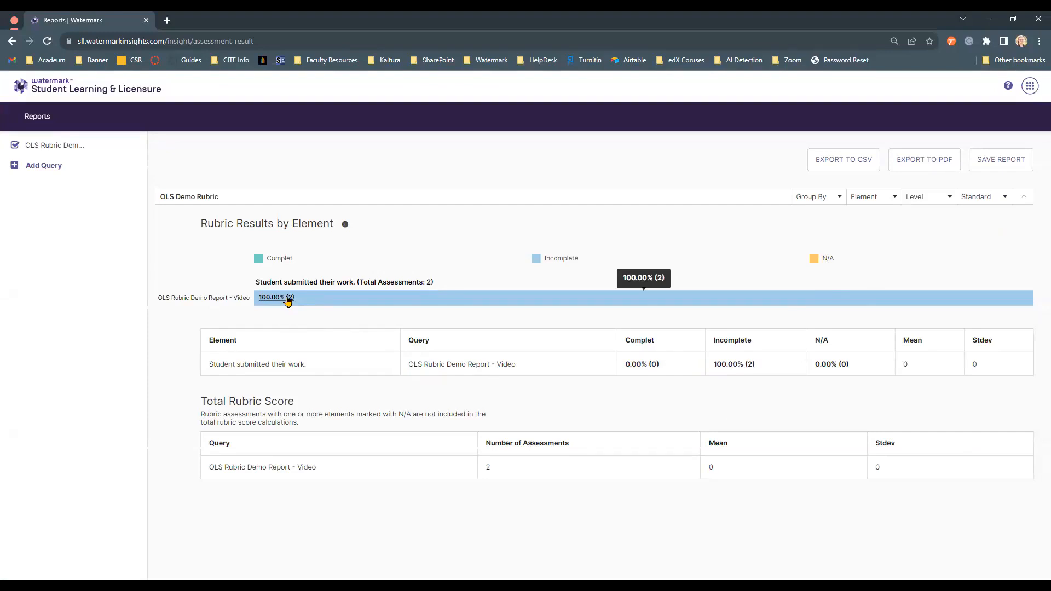
click(287, 301)
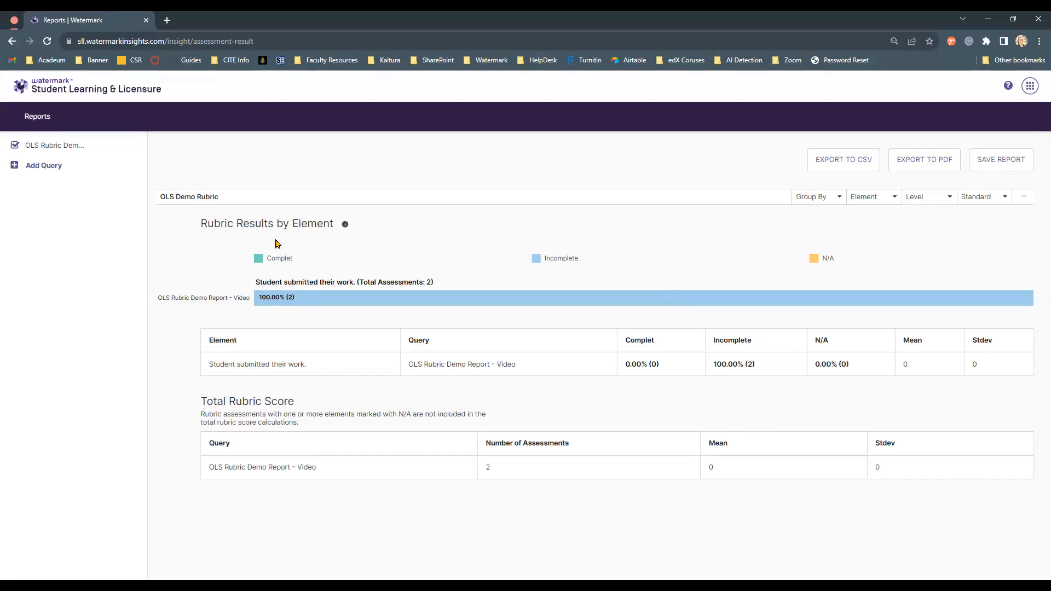
- Add a second query to the report and name it "Demo Rubric #2"
click(60, 172)
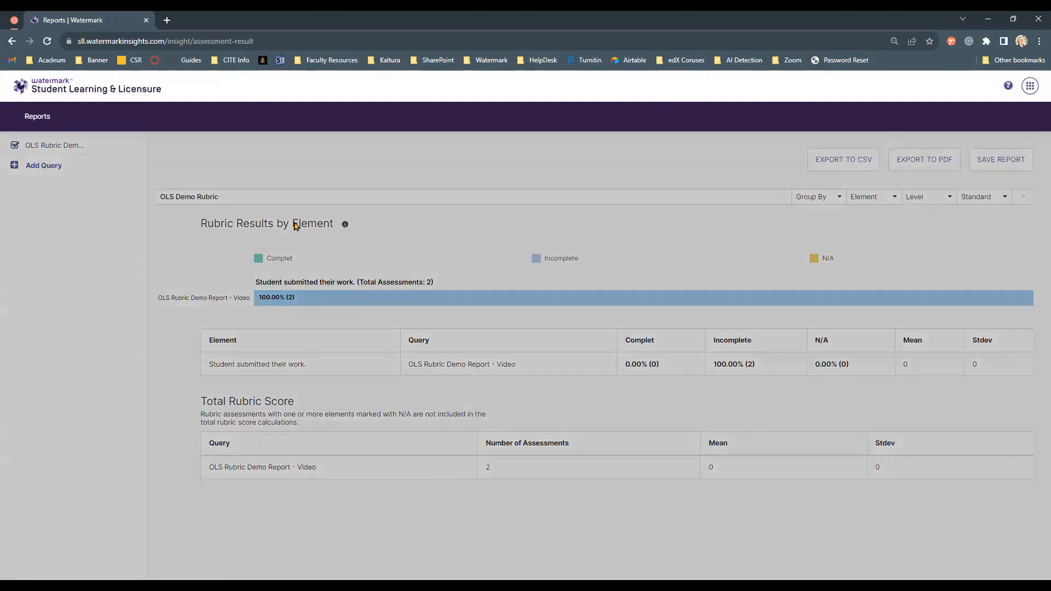
click(481, 161)
key(ctrl+shift+Left)
key(ctrl+shift+Left)
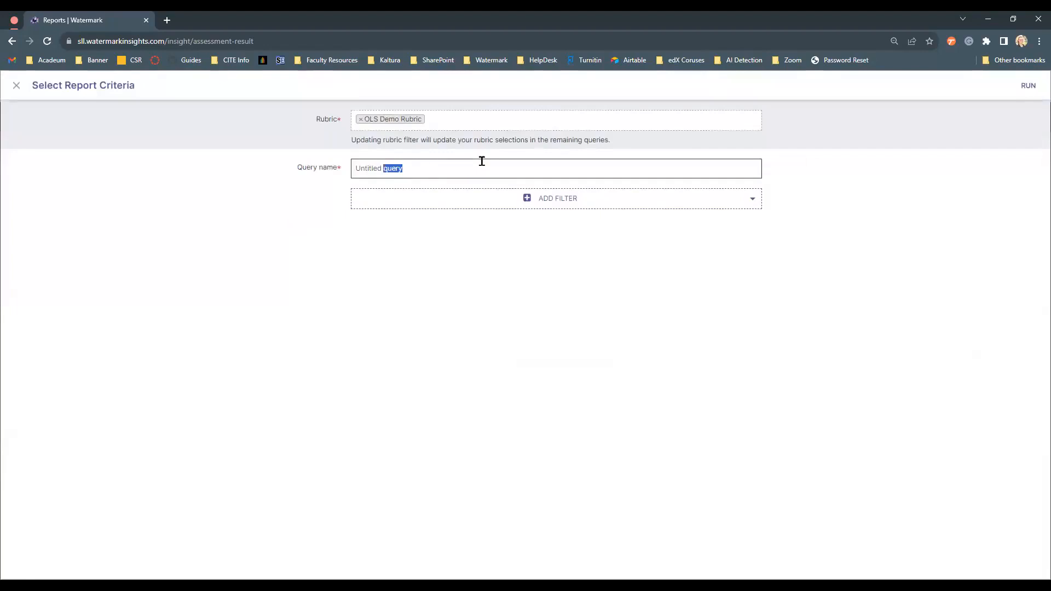
text(Demo Rubric #2)
- Add a Term filter to the new query with Spring 2023, Summer 1 2023 and Summer 2 2023
click(496, 195)
click(401, 245)
click(401, 247)
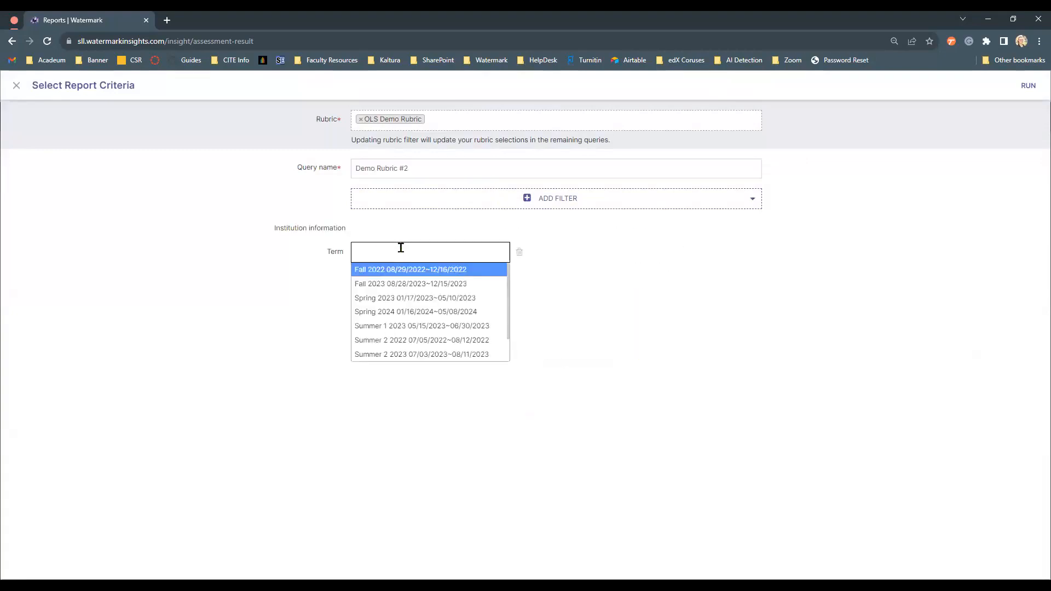
click(424, 327)
click(426, 270)
click(445, 372)
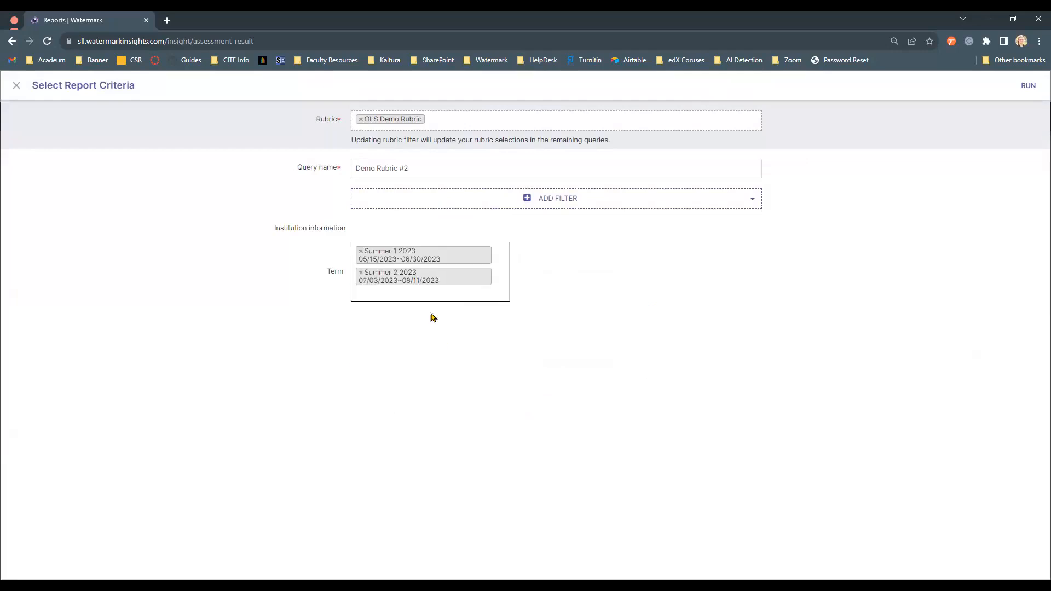
click(423, 287)
click(443, 339)
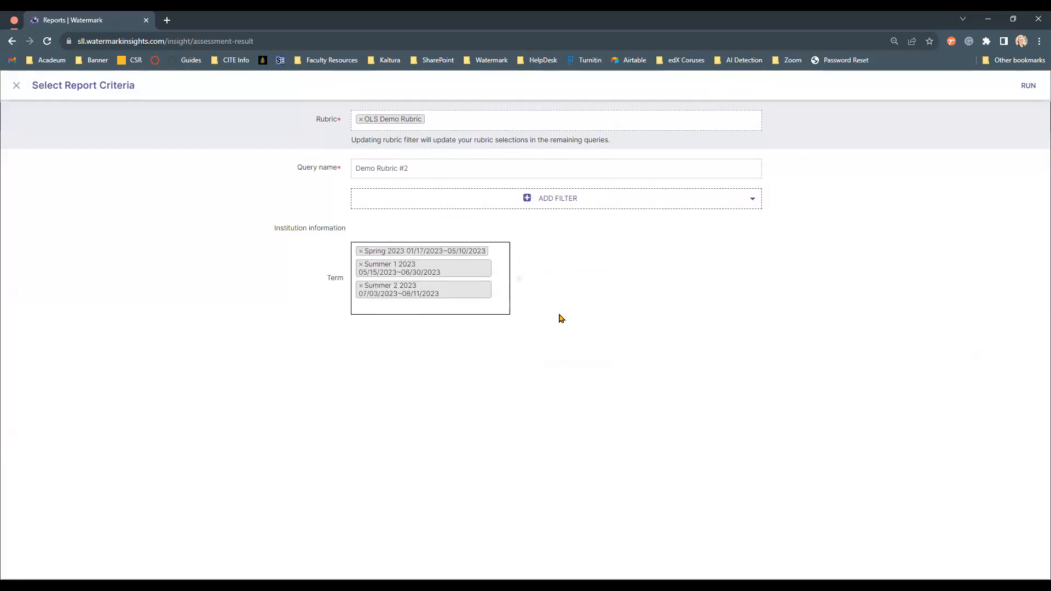
- Run the report to compare both queries
click(1027, 87)
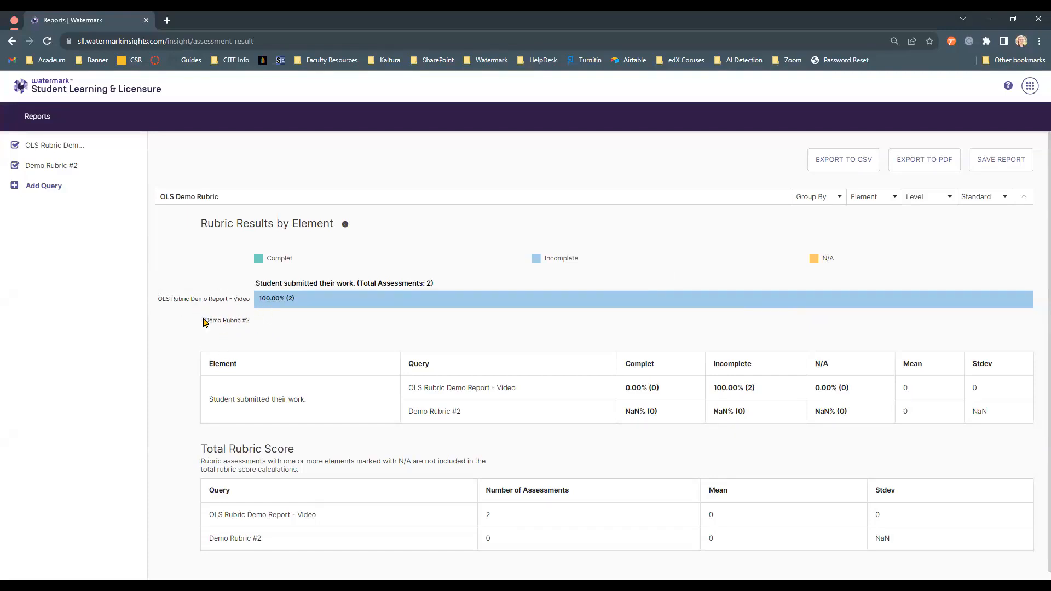
scroll(255, 328, down, 1)
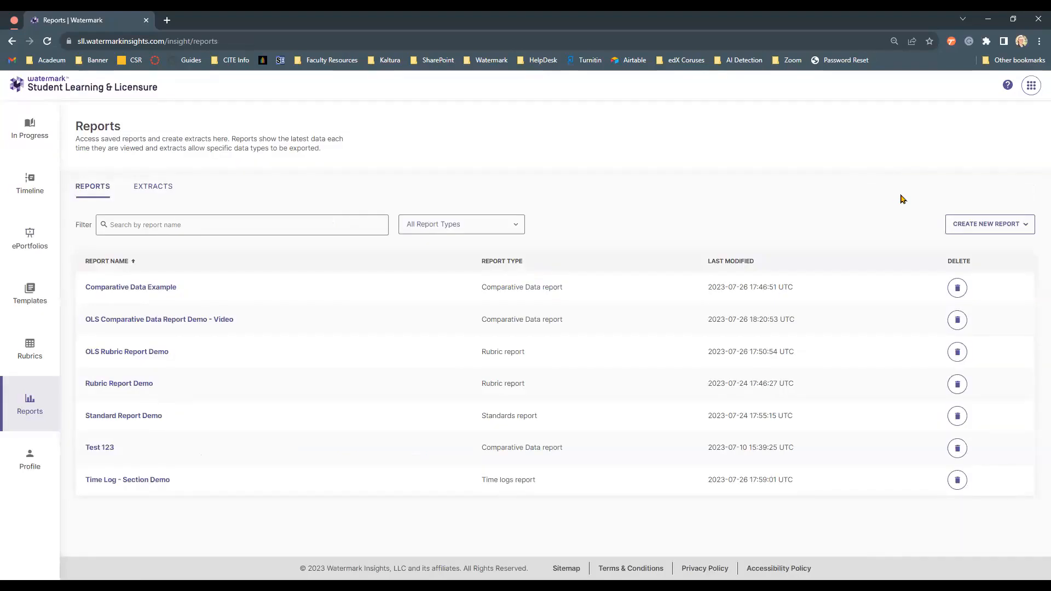
click(964, 230)
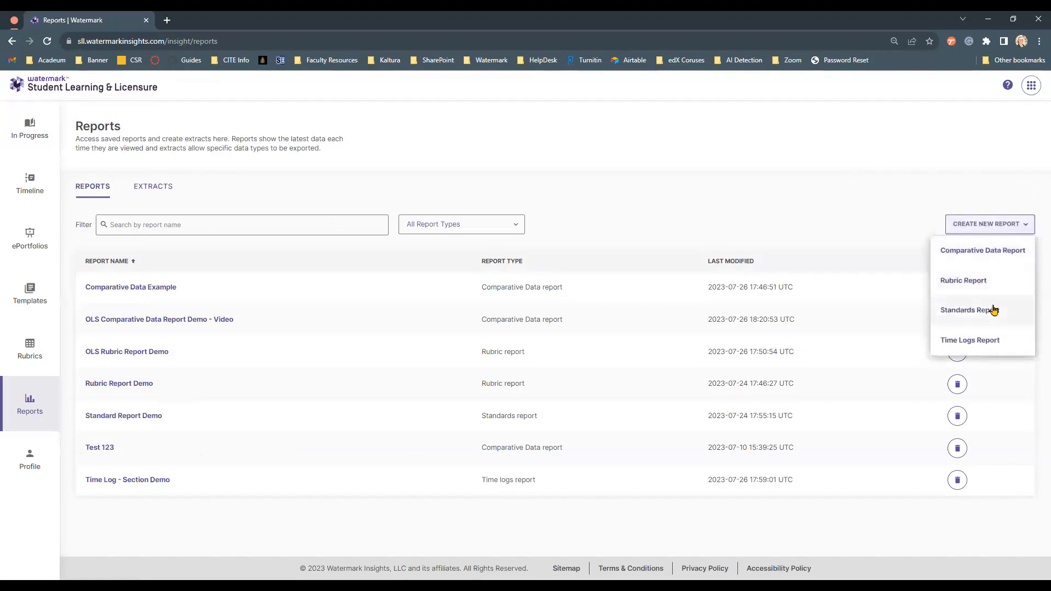
click(992, 307)
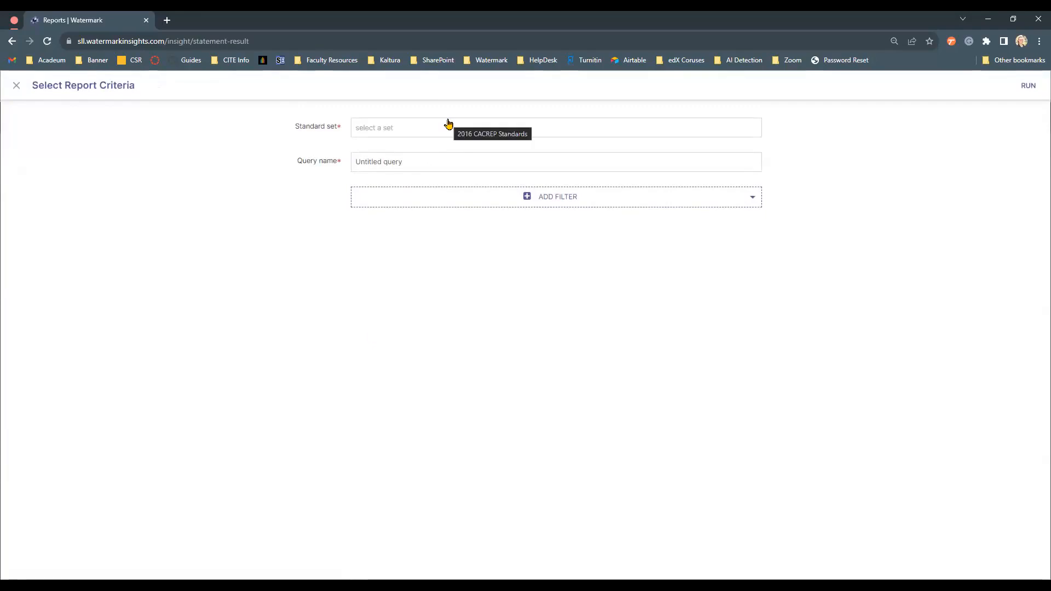
click(448, 120)
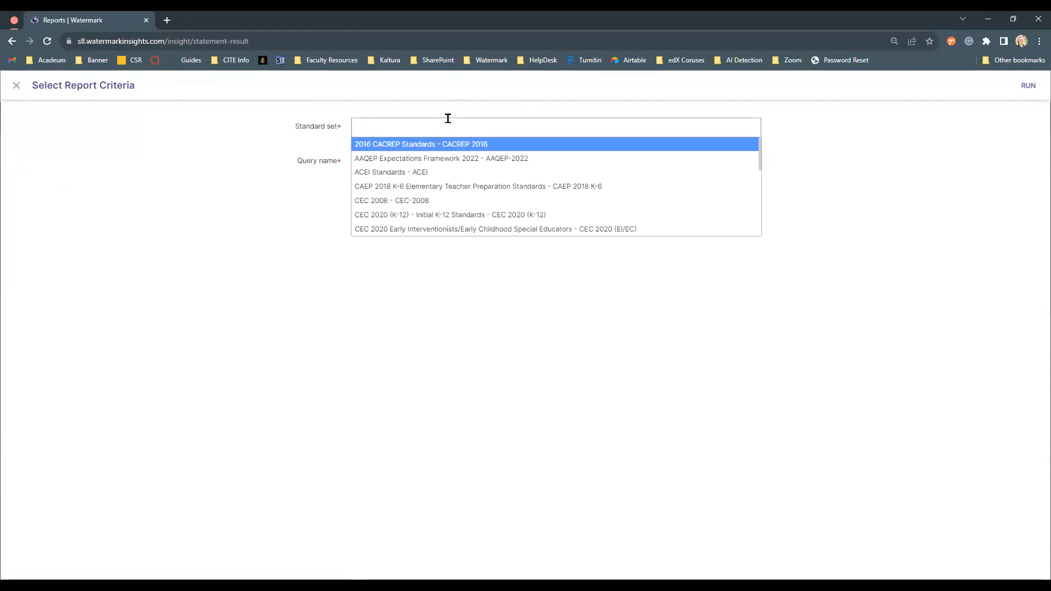
click(820, 169)
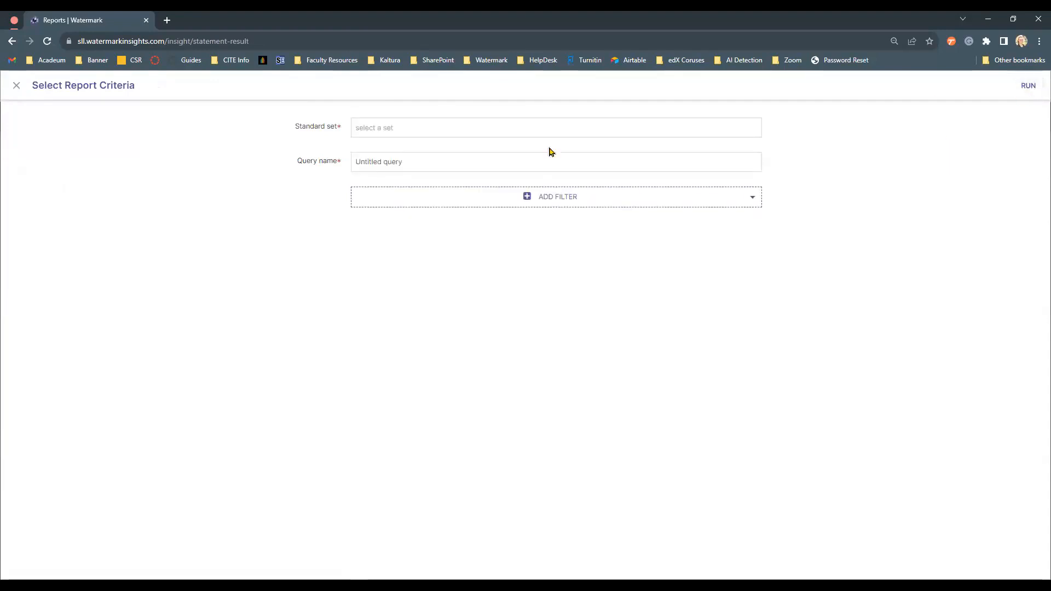
click(17, 86)
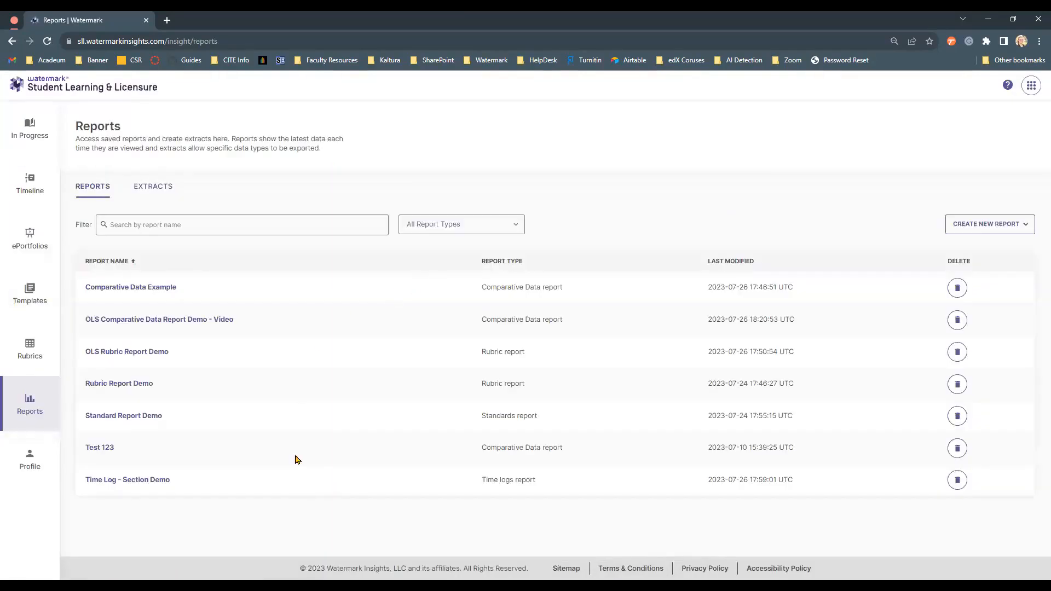
- Open the saved Standard Report Demo and scroll through its standard results
click(137, 416)
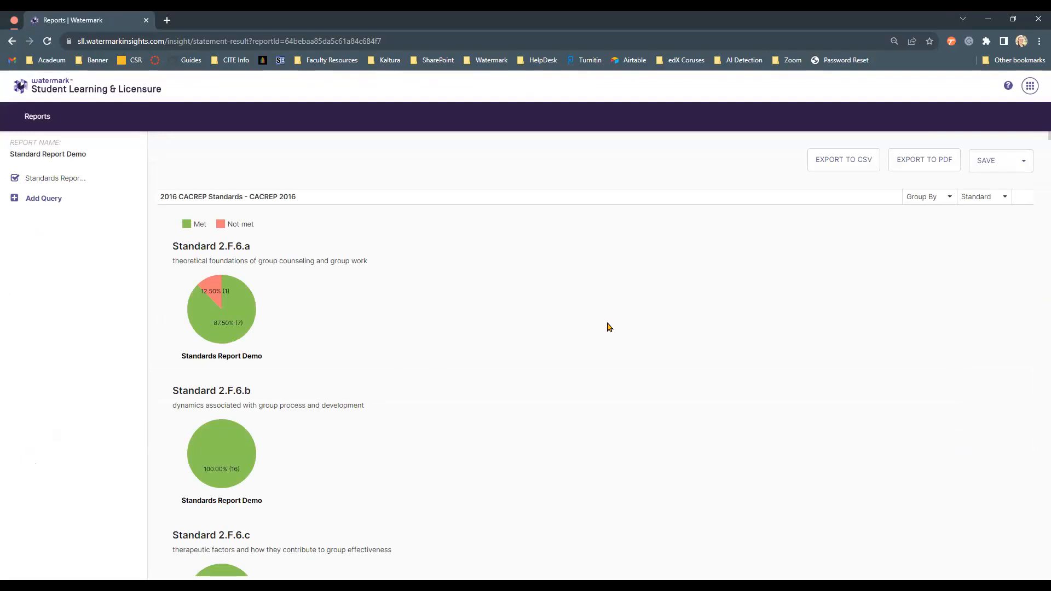
scroll(609, 331, down, 3)
scroll(609, 325, down, 4)
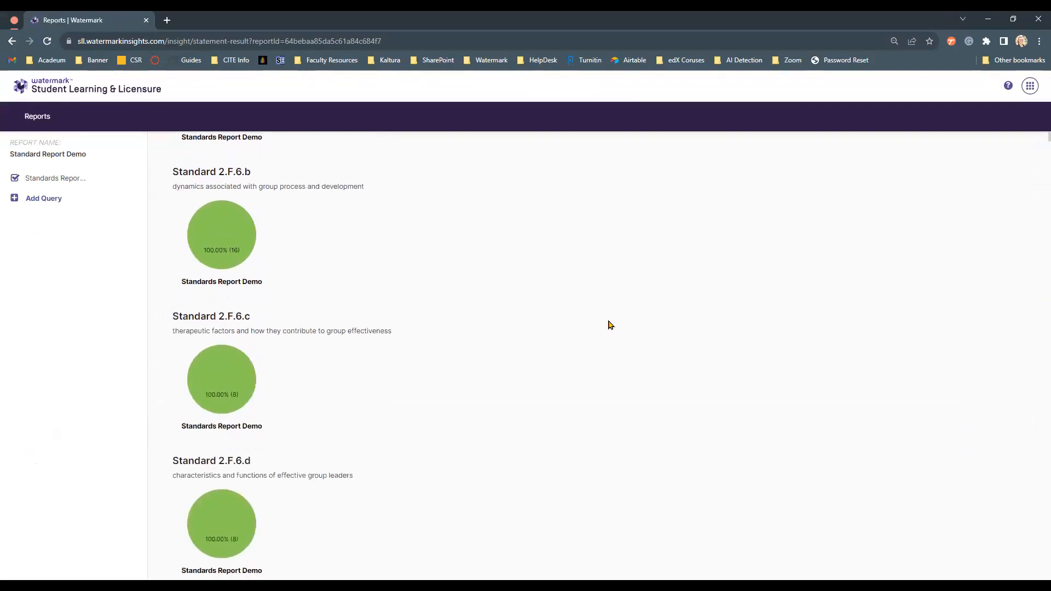
scroll(611, 325, down, 1)
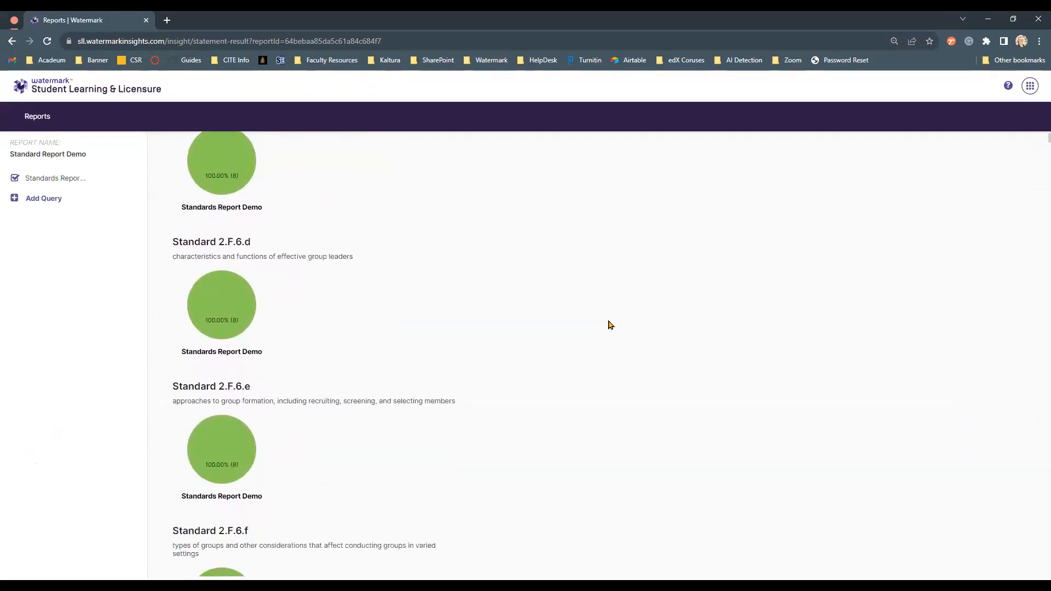
scroll(611, 325, down, 2)
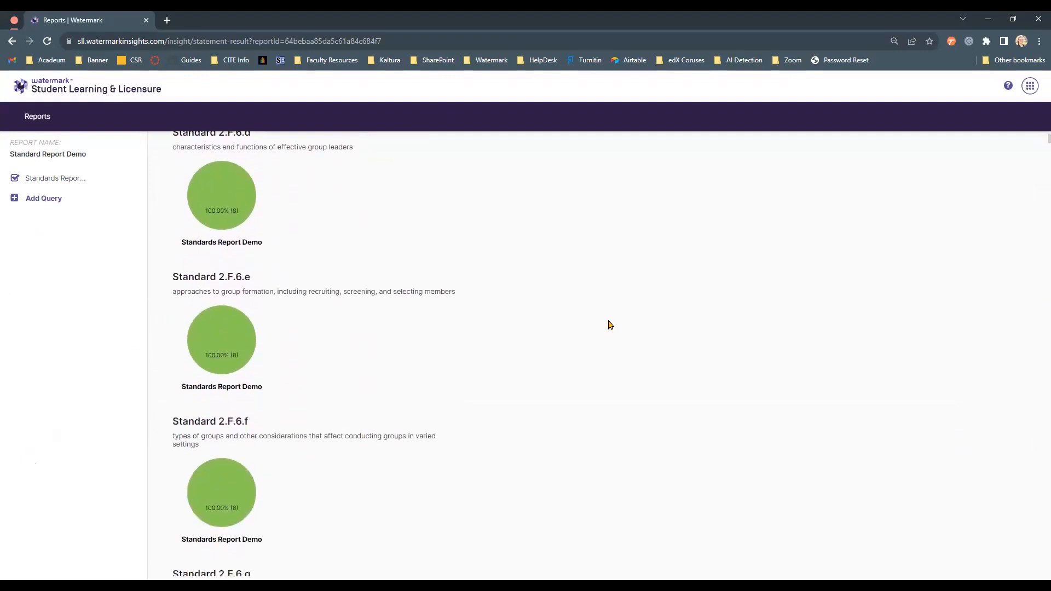
scroll(611, 325, down, 6)
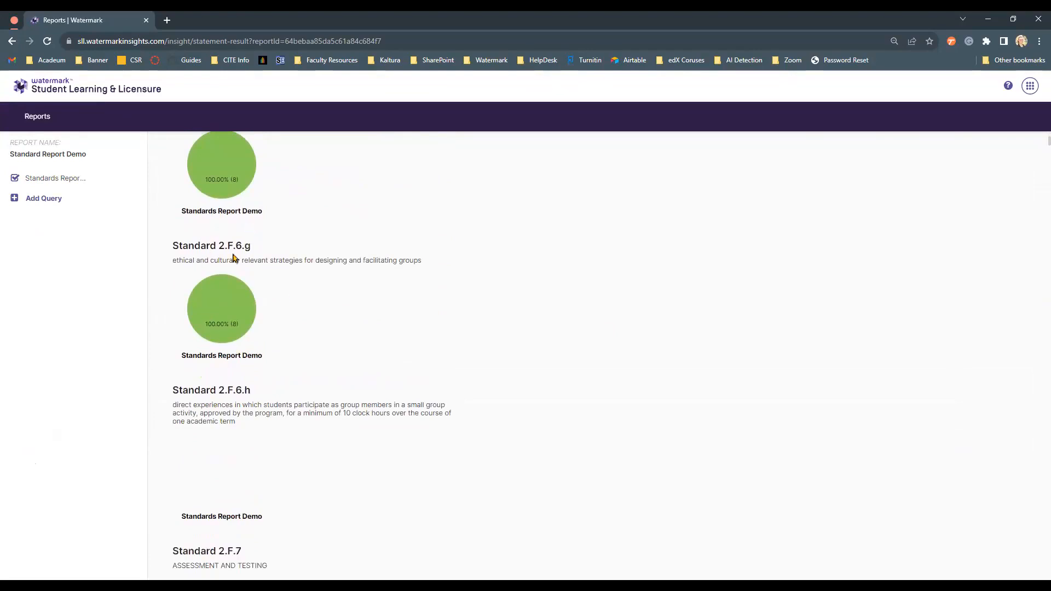
scroll(265, 347, down, 2)
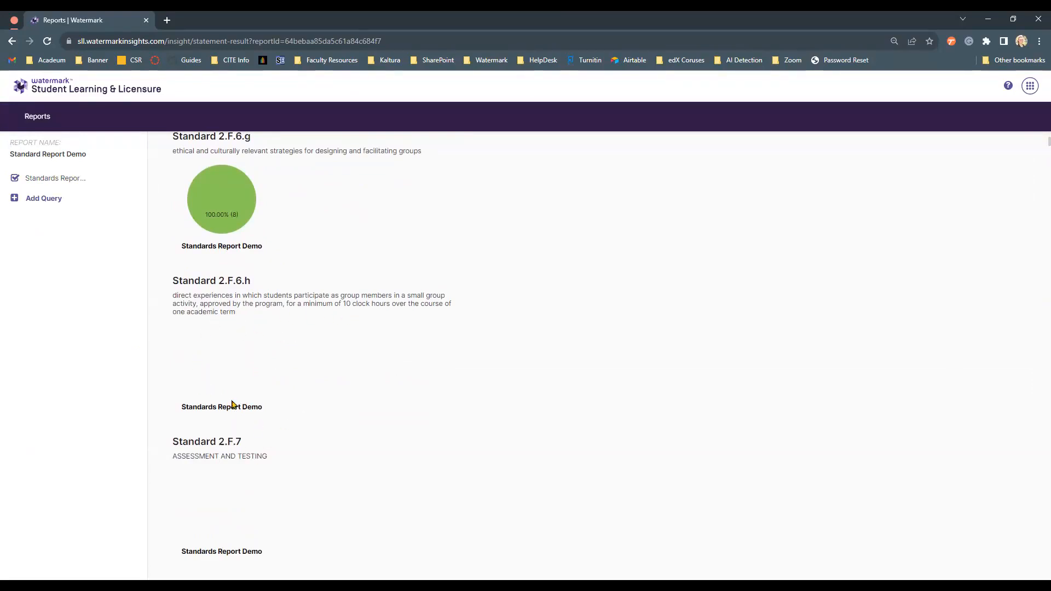
scroll(265, 424, down, 3)
scroll(274, 406, up, 20)
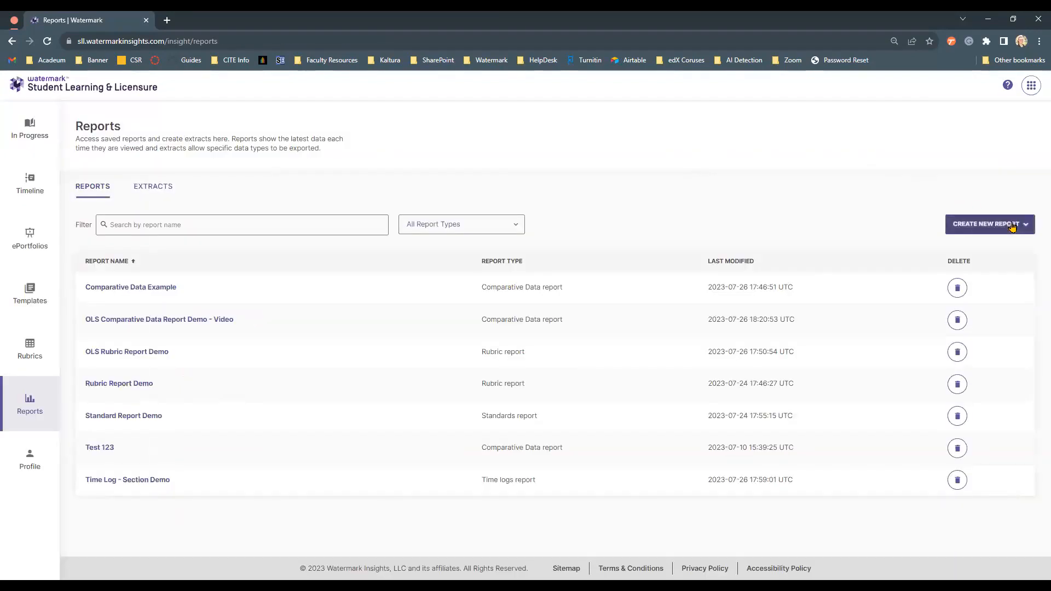
- Start a new Time Logs report and choose the Section report type
click(1012, 227)
click(1012, 343)
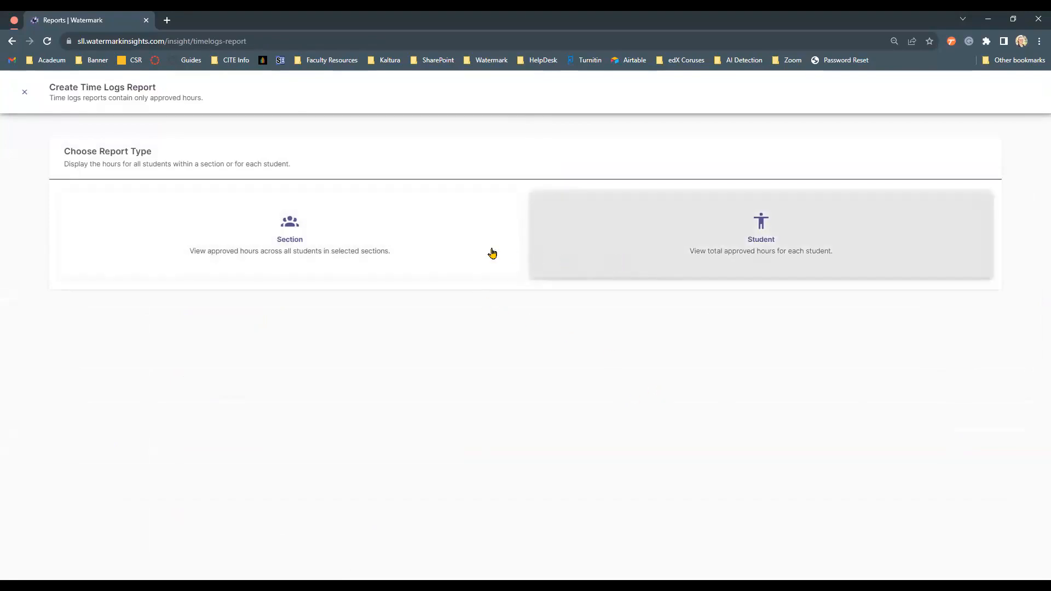
click(403, 249)
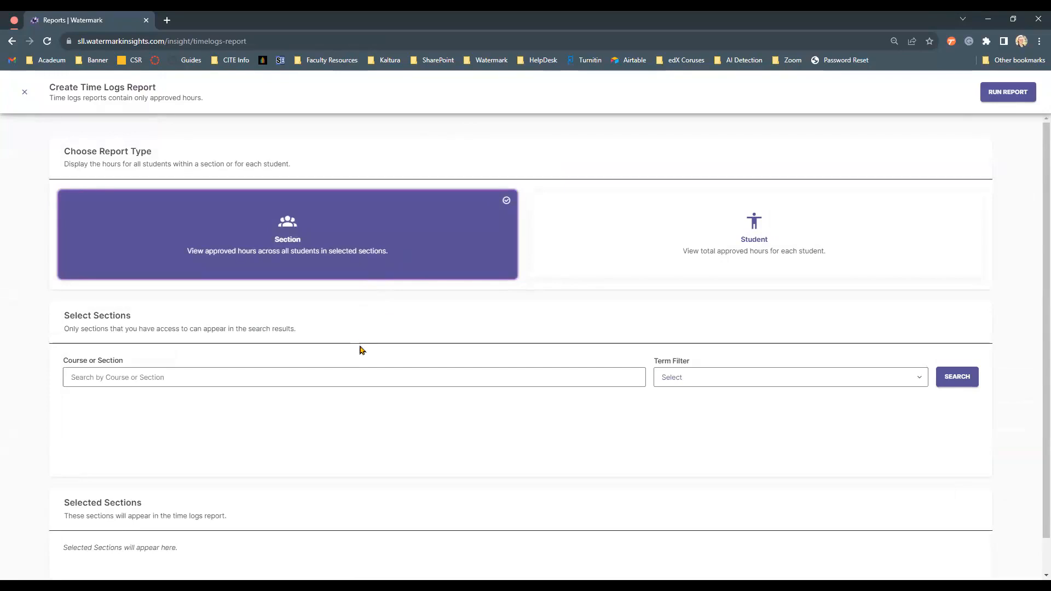
- Search courses and sections for "ols" and select all four matching sections
click(368, 368)
text(ols)
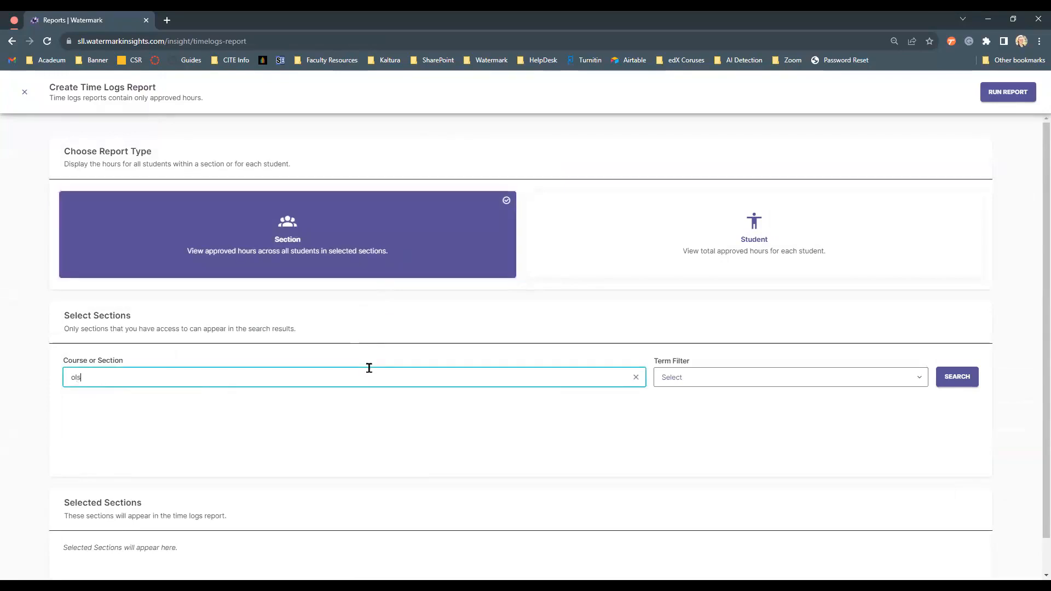
click(954, 381)
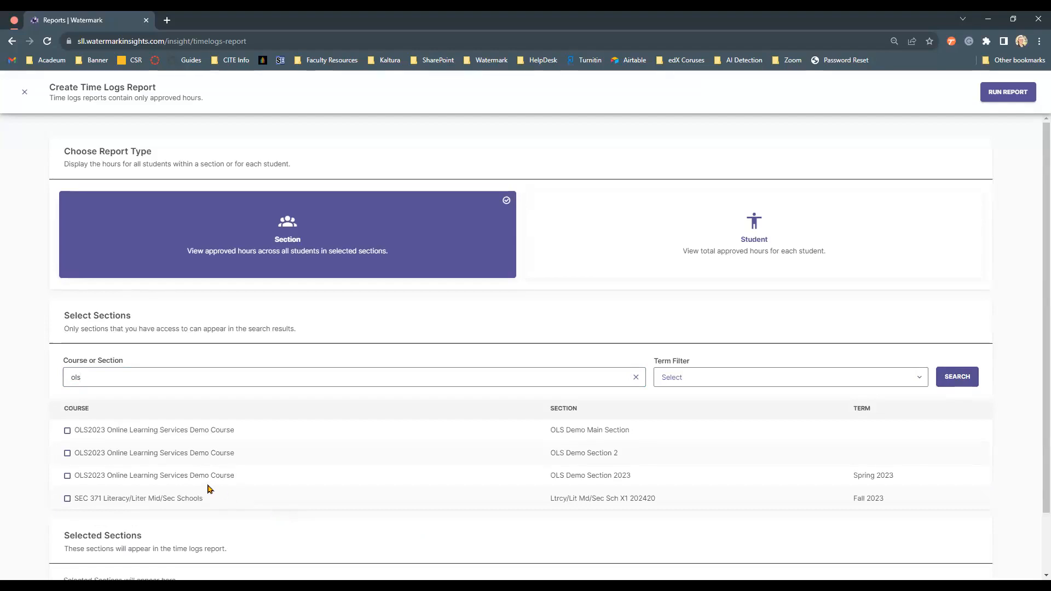
click(67, 430)
click(67, 453)
click(67, 475)
click(67, 499)
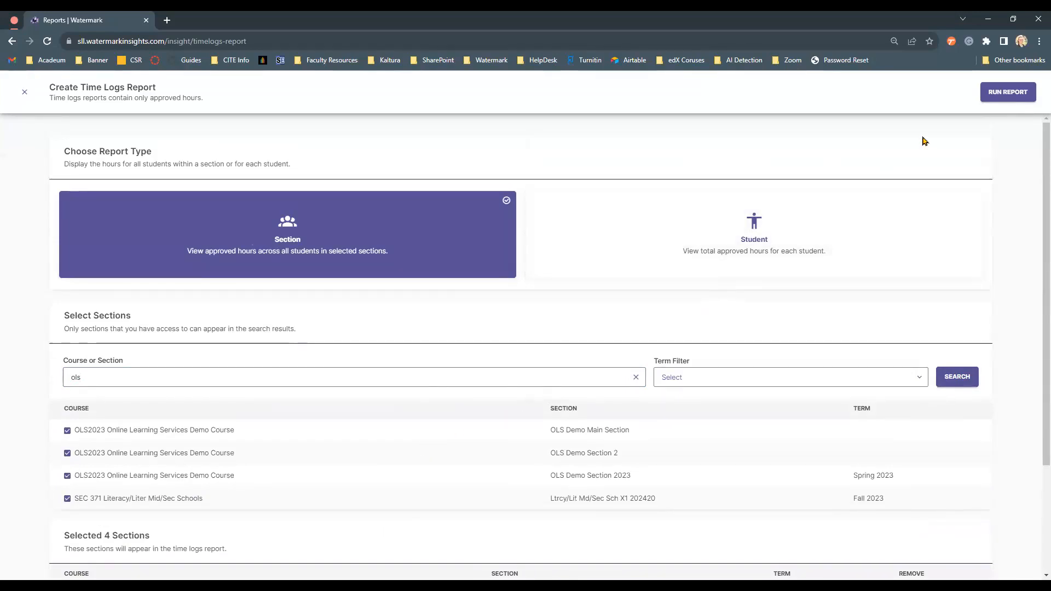
- Run the time logs report and switch its view to Student
click(1001, 94)
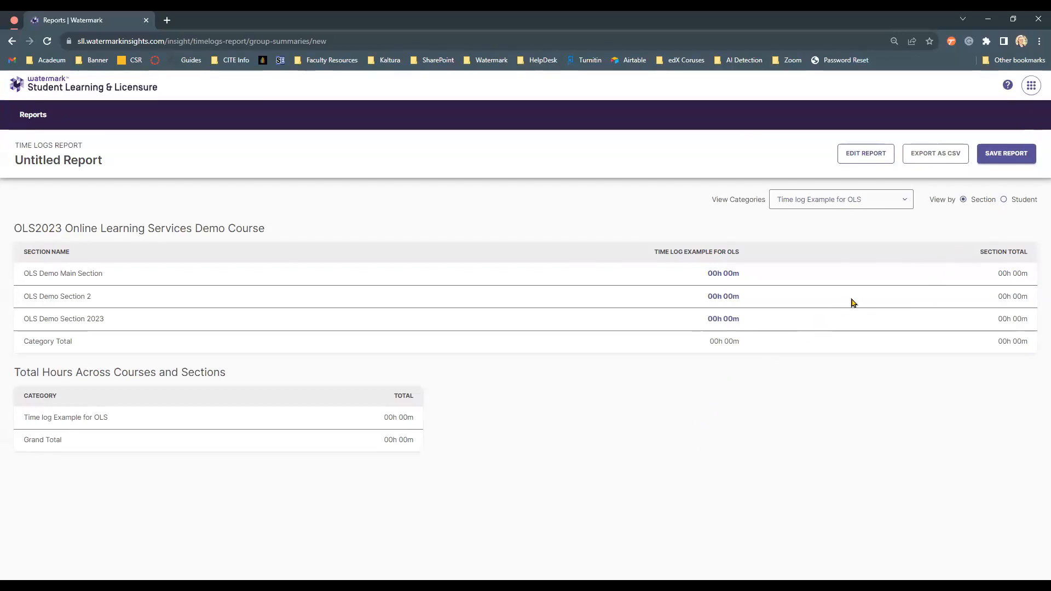
click(1011, 202)
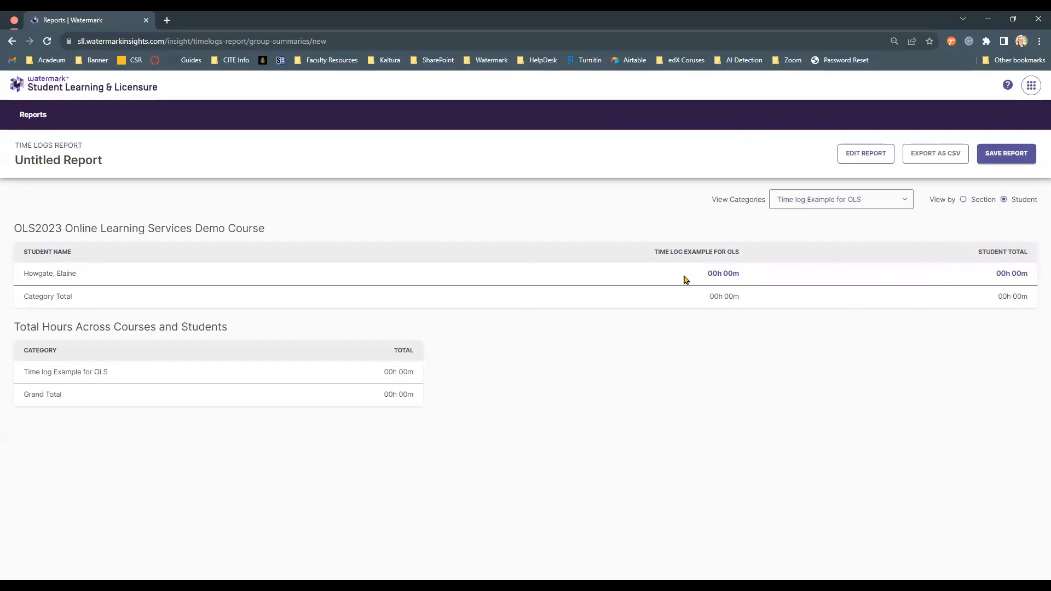
- Open the student's time log entries, close them, and return to the Reports list
click(723, 274)
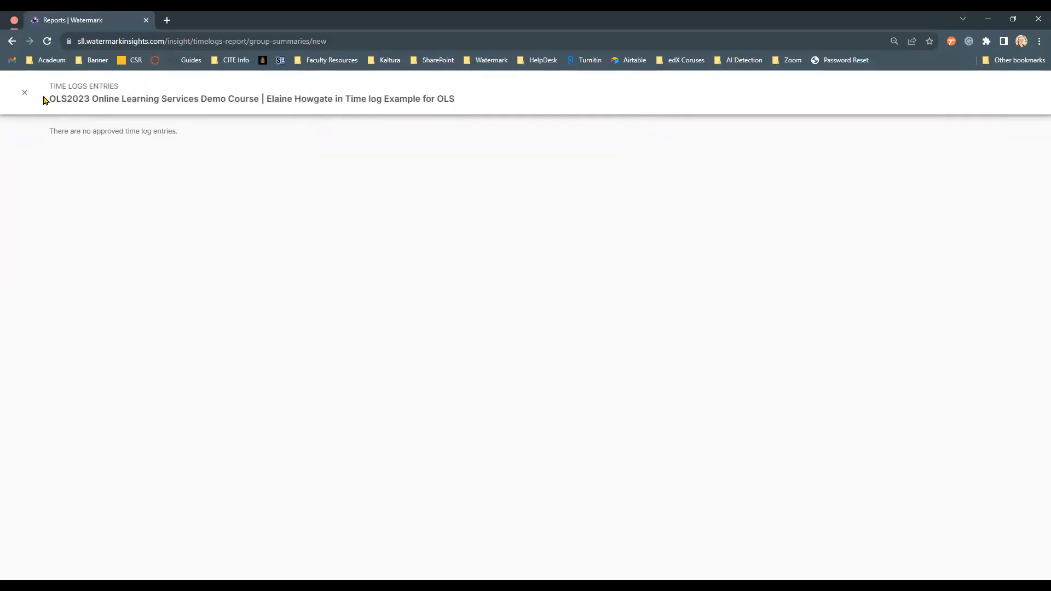
click(25, 93)
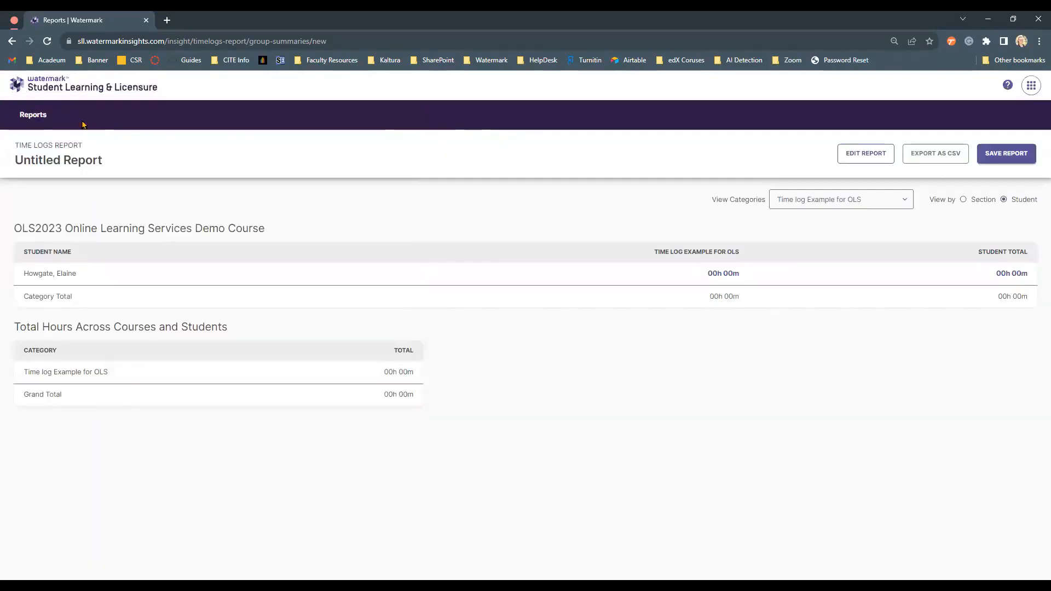
click(39, 122)
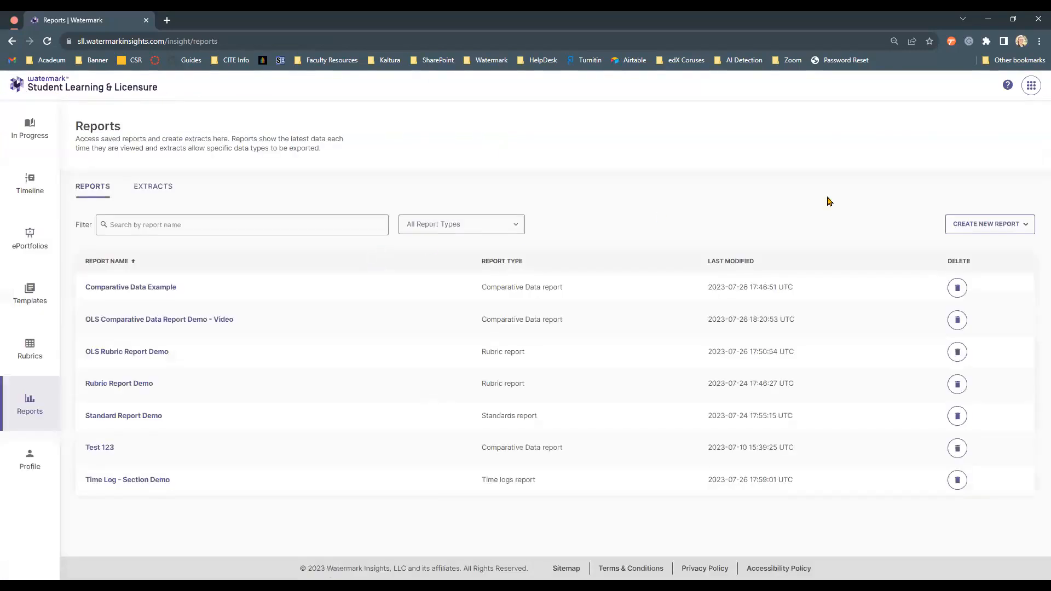
- Start another Time Logs report and choose the Student report type
click(992, 221)
click(984, 339)
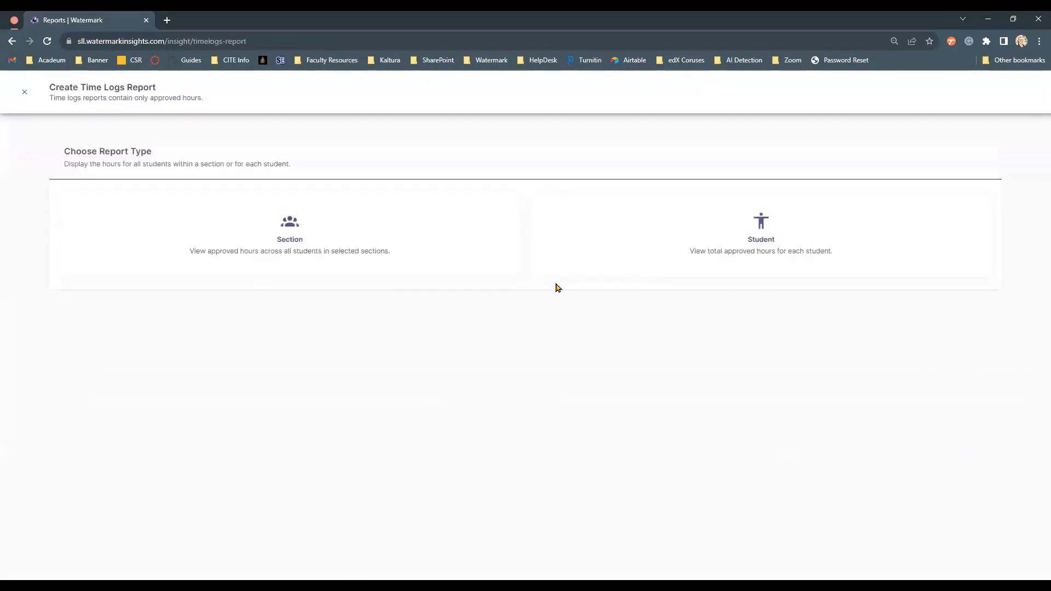
click(635, 267)
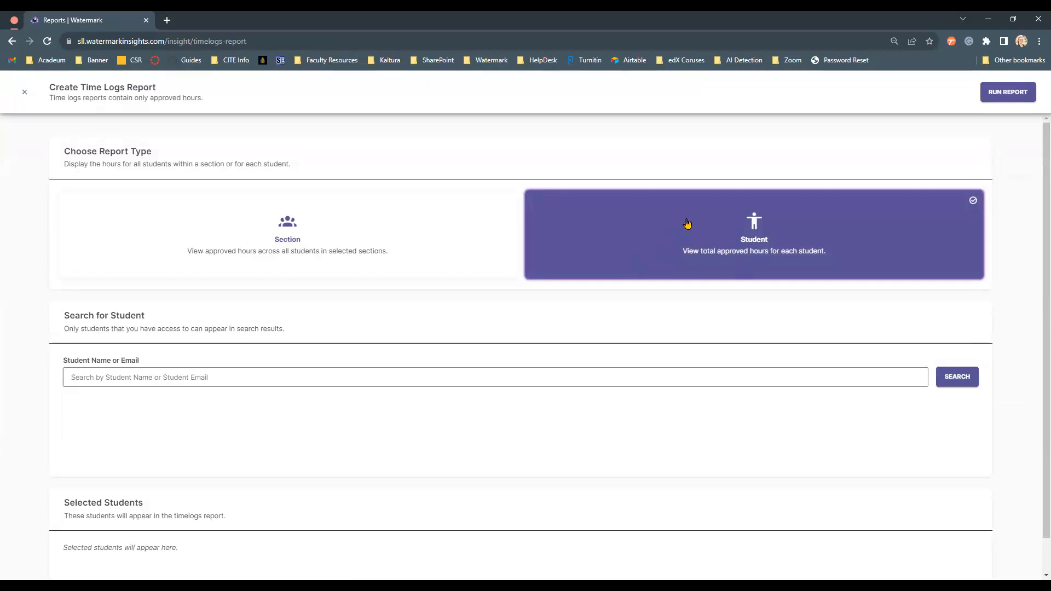
- Search for the demo student by first name, select the student, and run the report
click(313, 384)
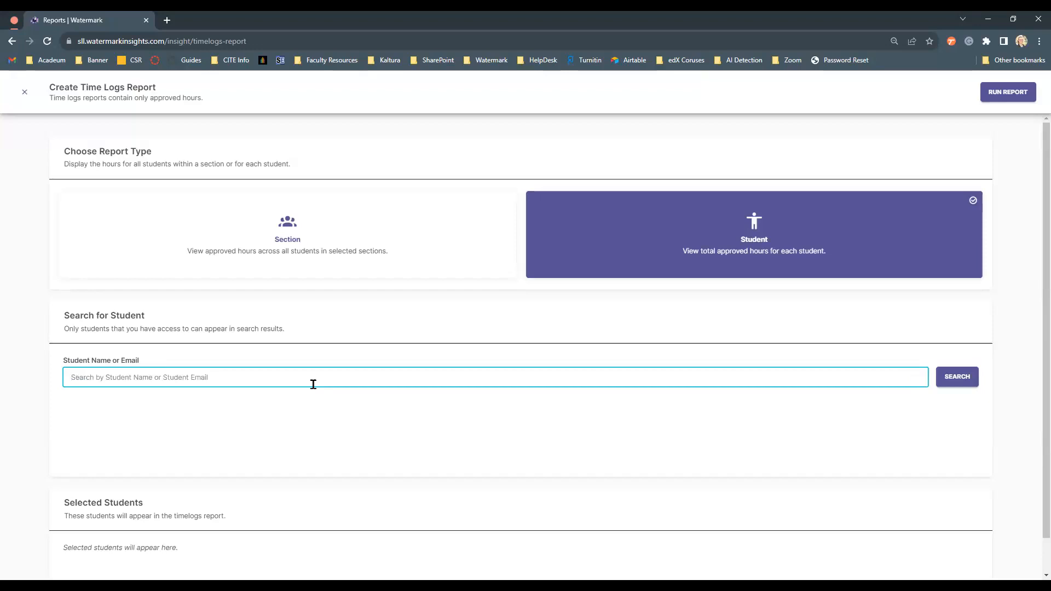
text(elaine)
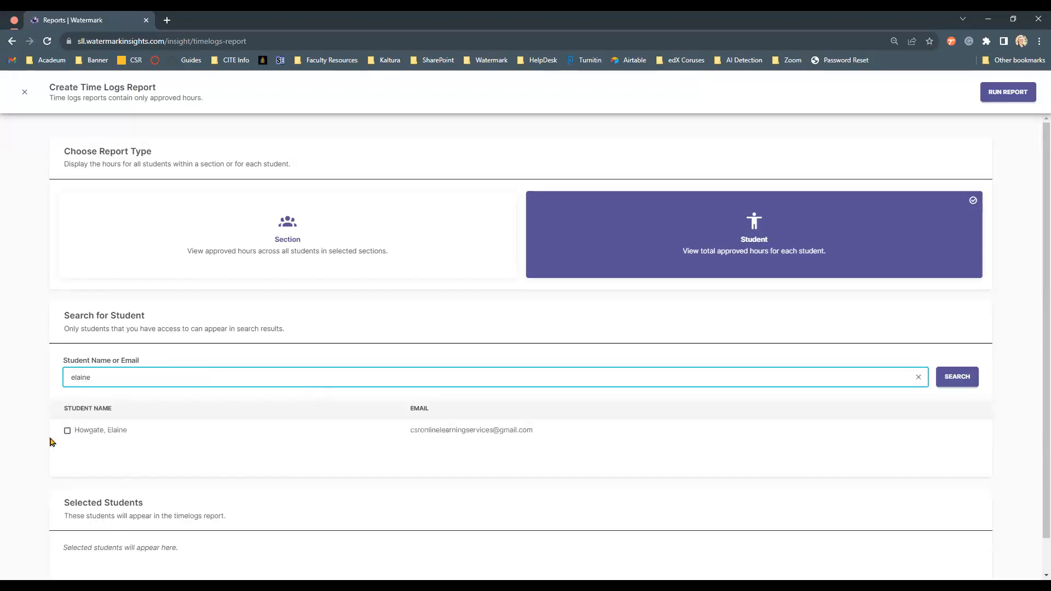
click(68, 430)
click(1013, 97)
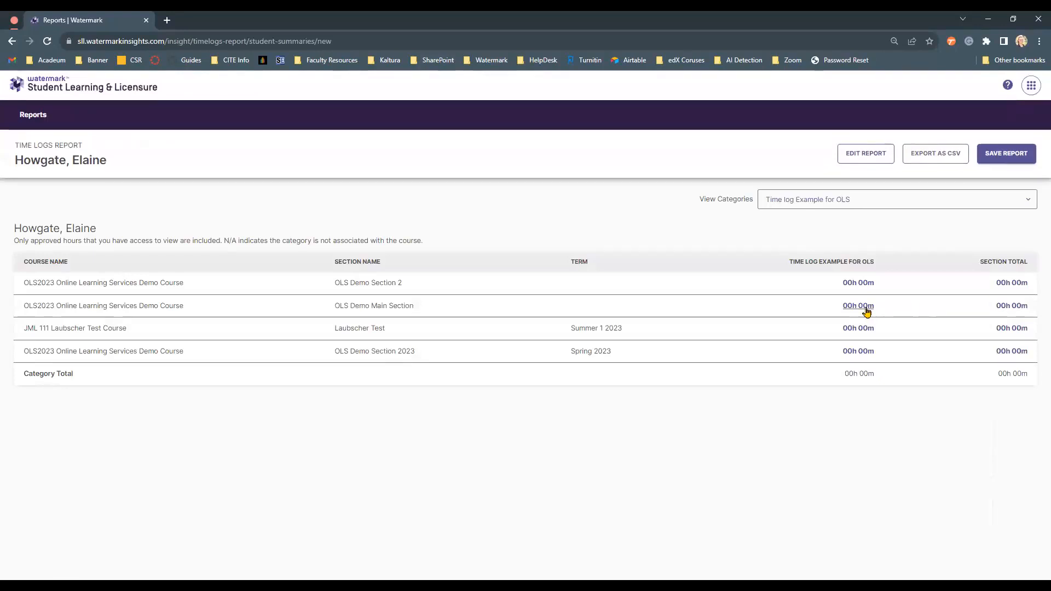
- Open the View Categories list to review the time log categories, then close it
click(856, 204)
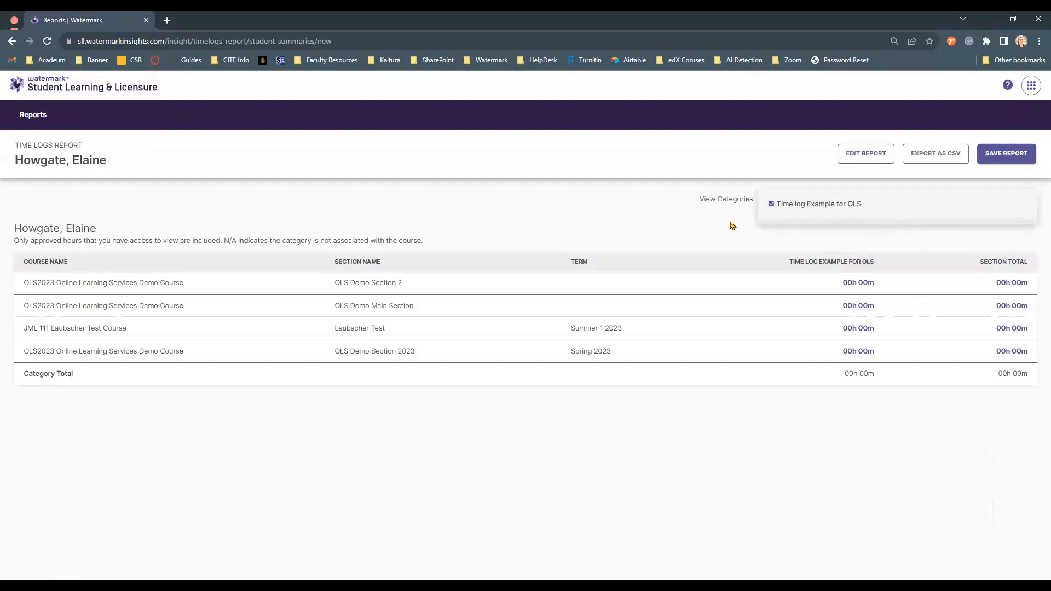
click(707, 222)
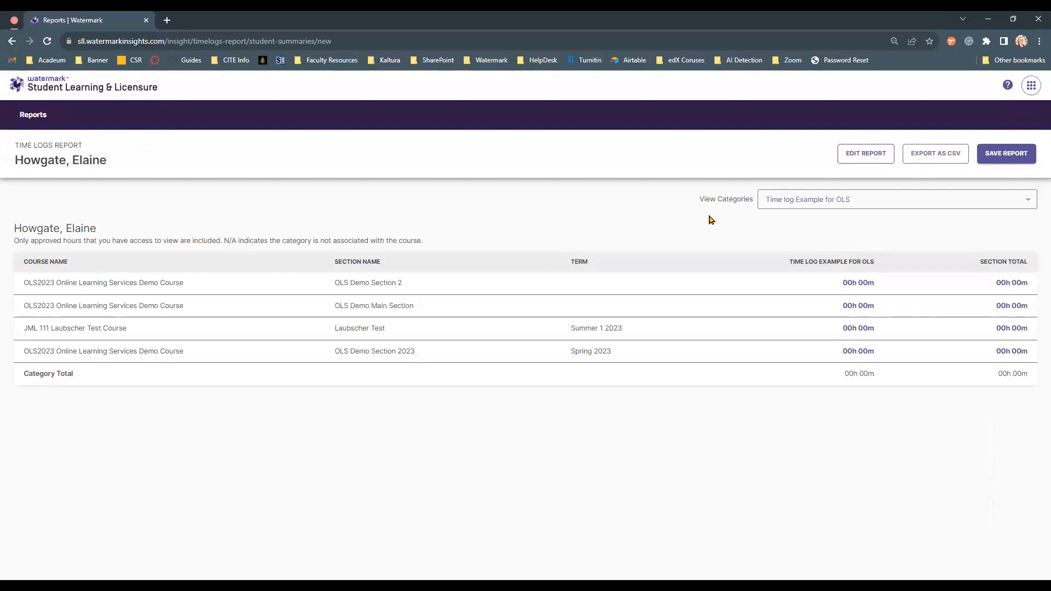